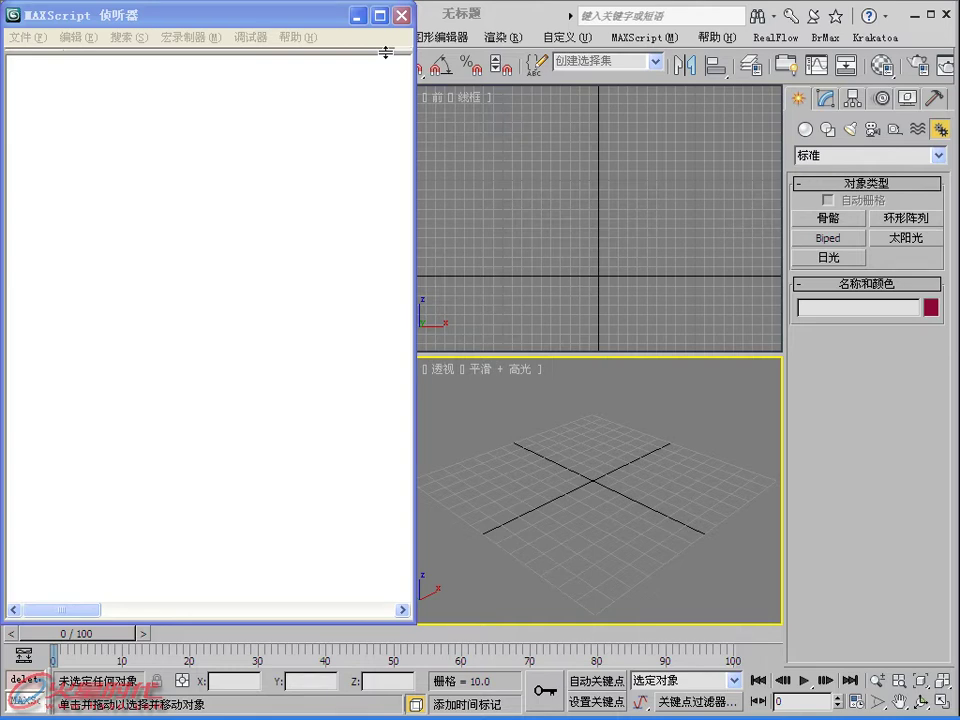
# Type the word select on the first line of the MAXScript Listener
pyautogui.click(272, 122)
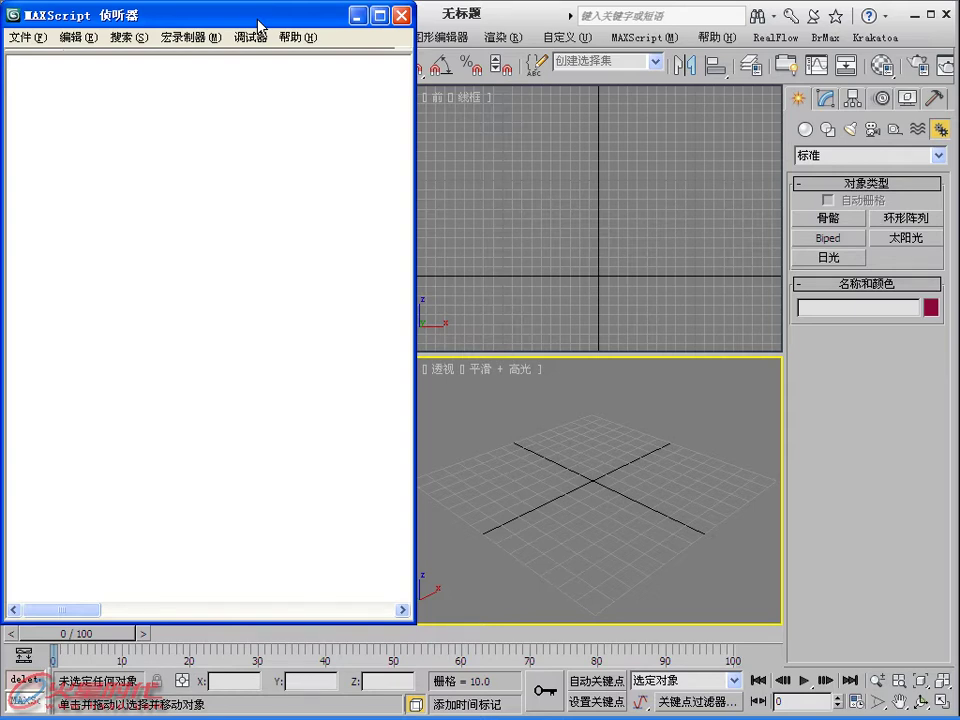
pyautogui.write('select')
# Replace select with the words copy instance reference and highlight instance
pyautogui.press('BackSpace')
pyautogui.press('BackSpace')
pyautogui.press('BackSpace')
pyautogui.write('copy')
pyautogui.write('instance ')
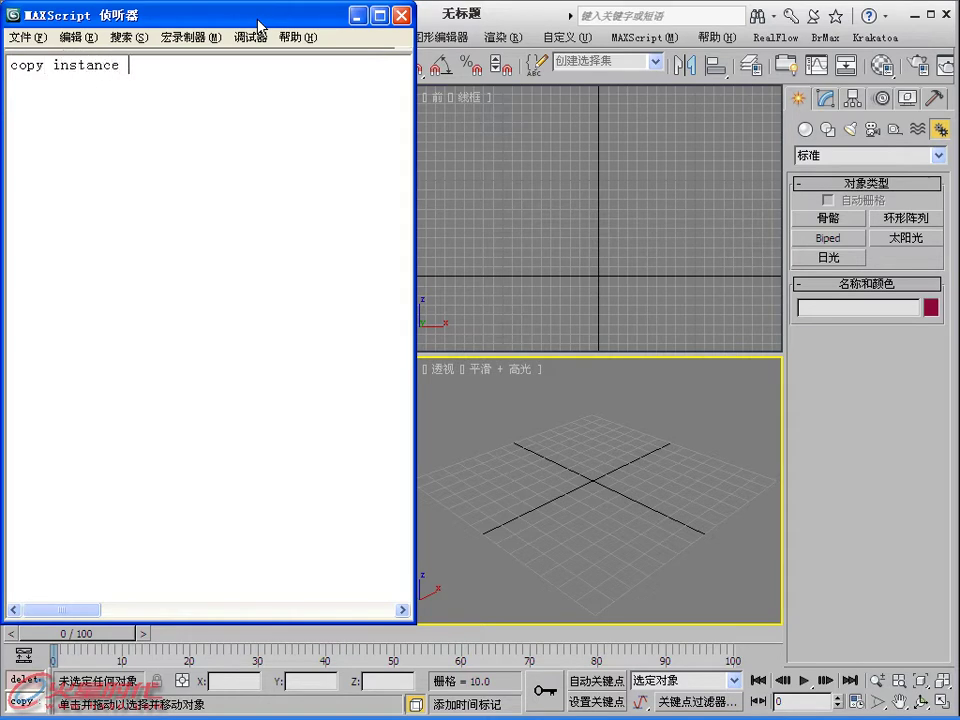
pyautogui.write('referrence')
pyautogui.moveTo(48, 65); pyautogui.dragTo(10, 70)
pyautogui.moveTo(128, 65); pyautogui.dragTo(53, 65)
pyautogui.doubleClick(77, 65)
pyautogui.click(69, 65)
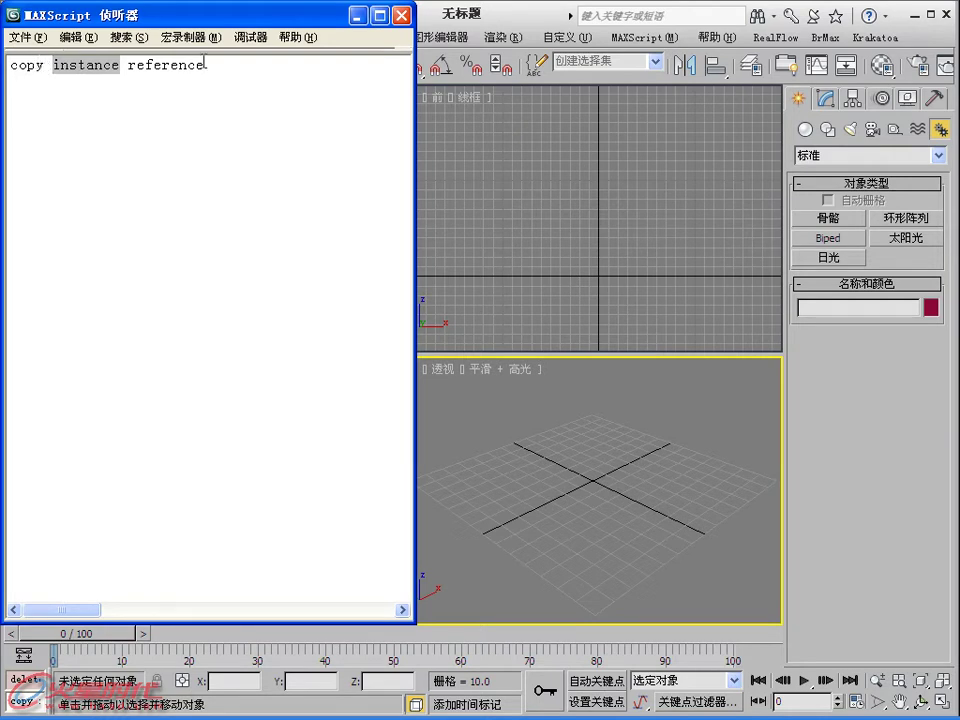
# Highlight the word reference, then select the whole line and delete it
pyautogui.click(198, 65)
pyautogui.moveTo(198, 65); pyautogui.dragTo(127, 65)
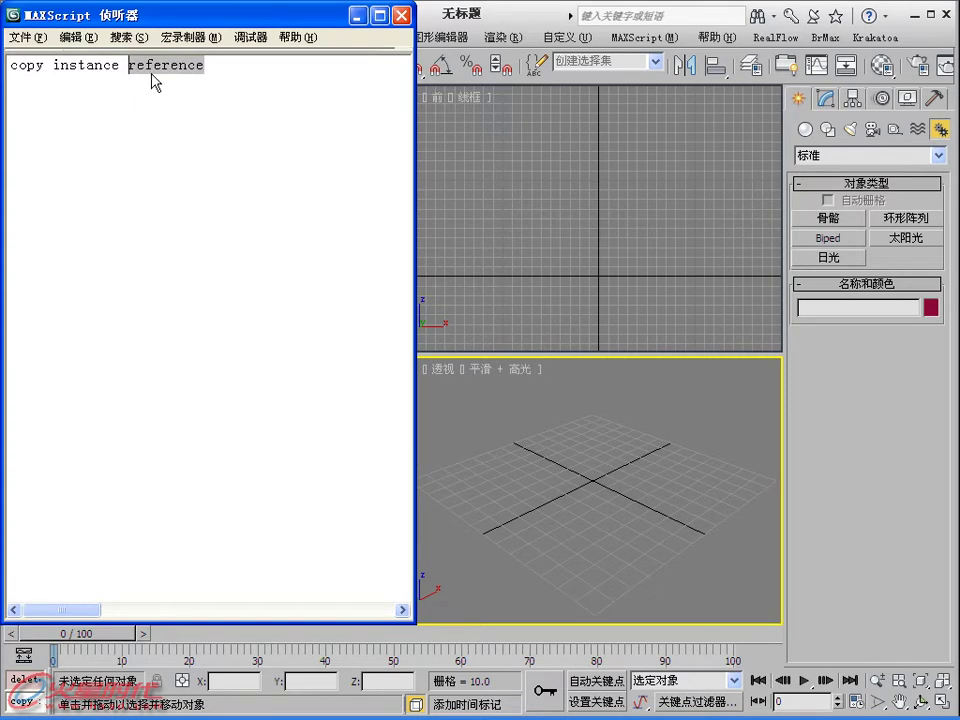
pyautogui.click(21, 65)
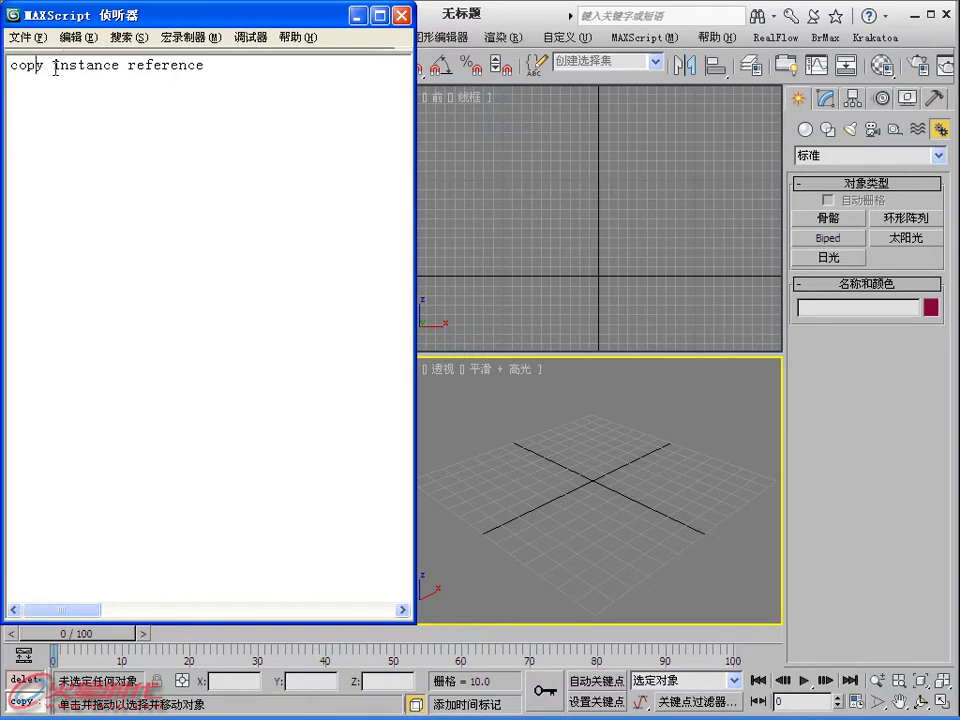
pyautogui.moveTo(227, 65); pyautogui.dragTo(4, 68)
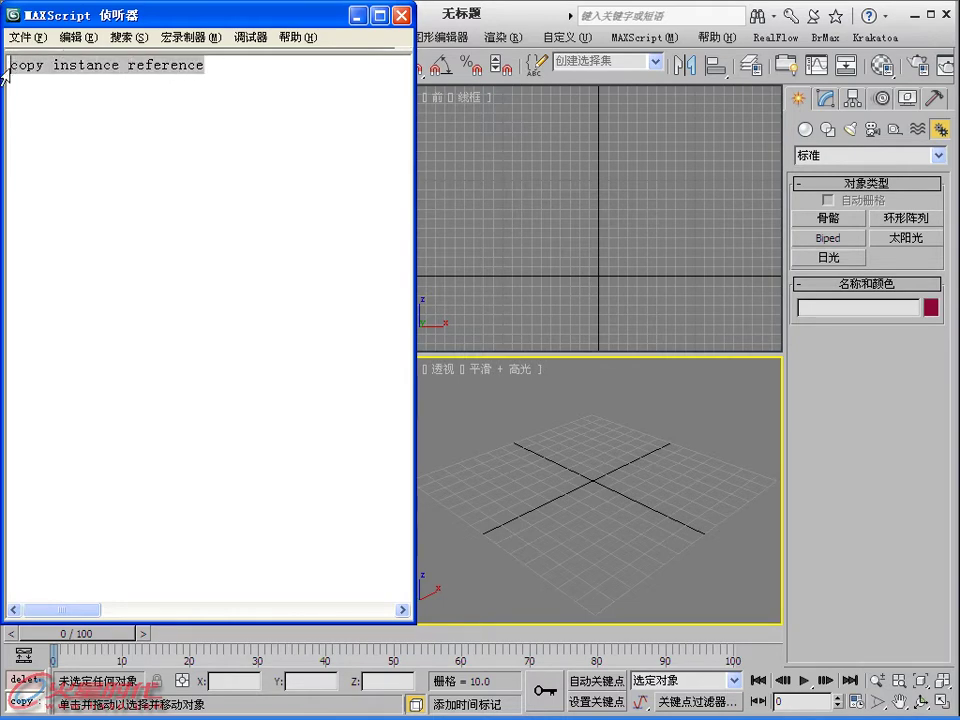
pyautogui.press('Delete')
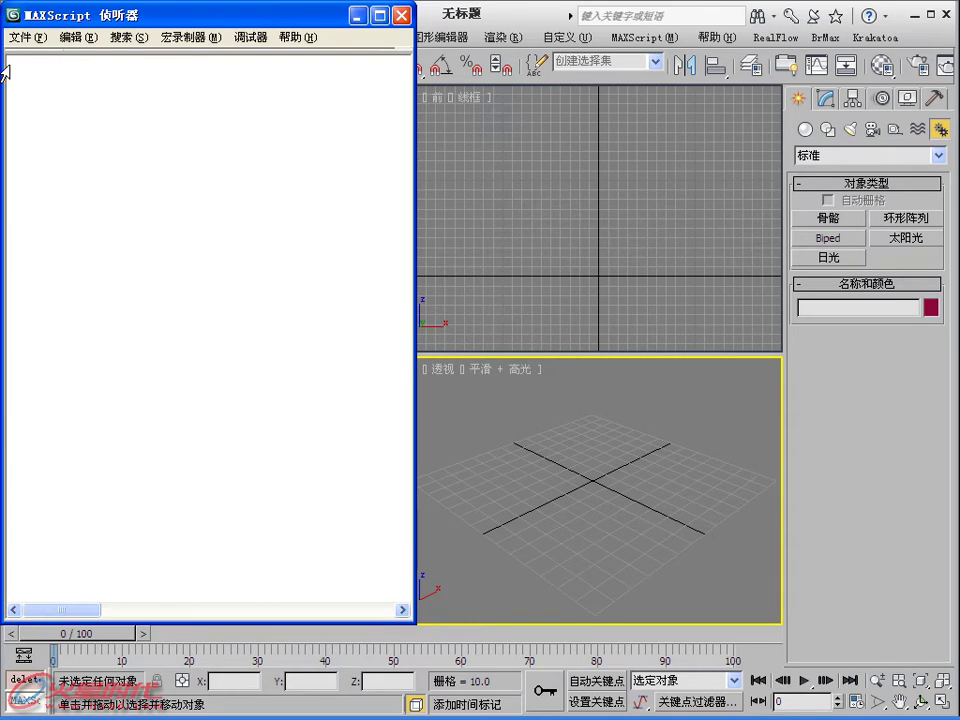
# Create a default sphere with sphere(), then select it using select $sphere001
pyautogui.write('sphere()')
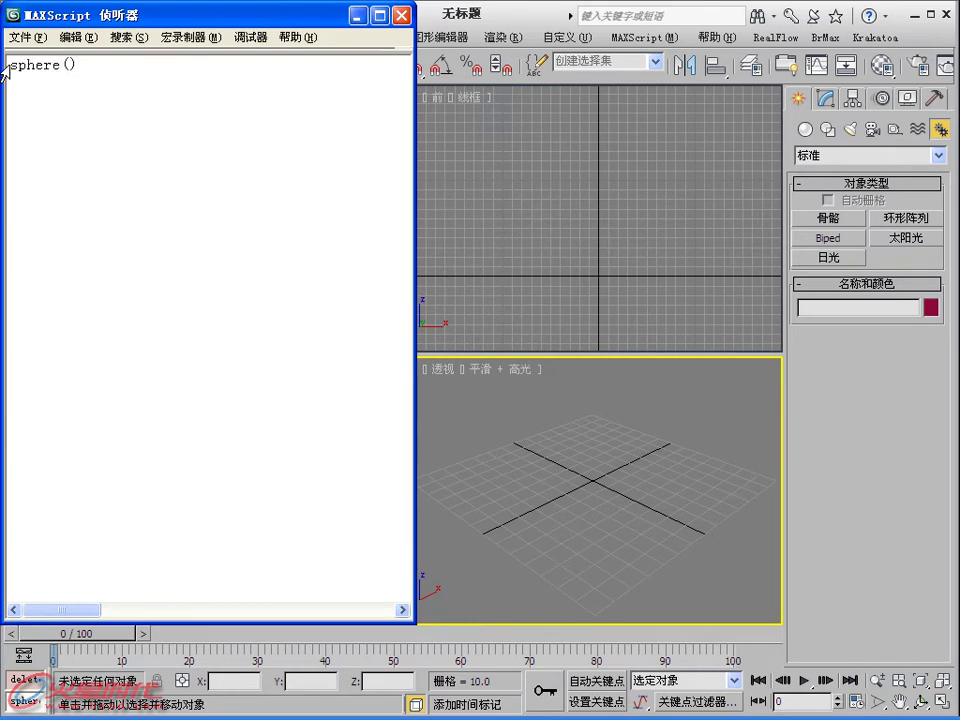
pyautogui.press('Return')
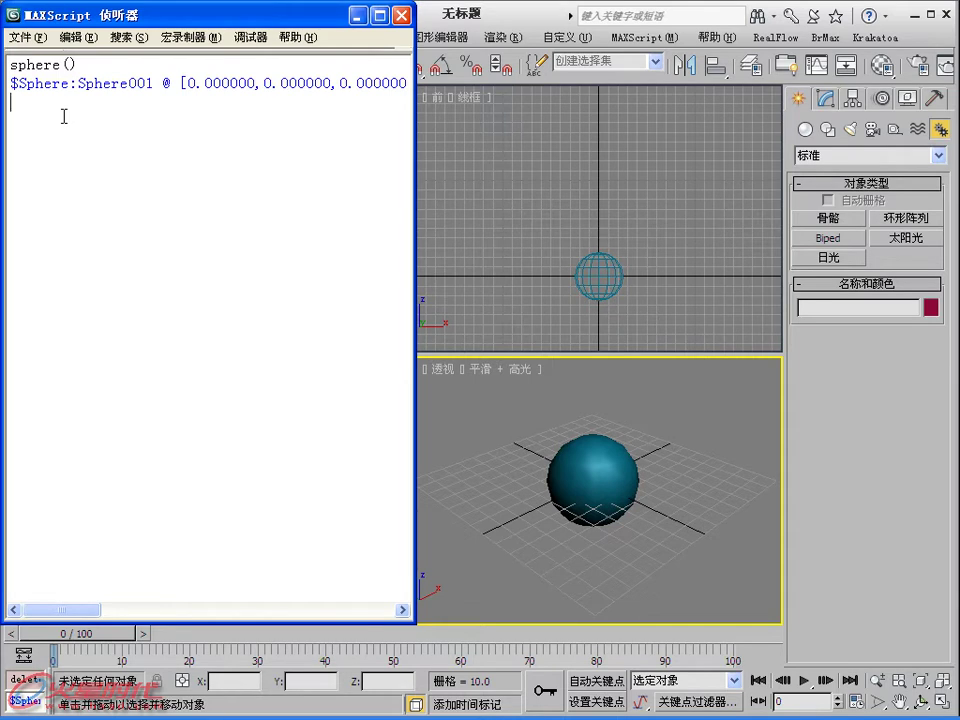
pyautogui.write('select ')
pyautogui.write('$')
pyautogui.write('sphere001')
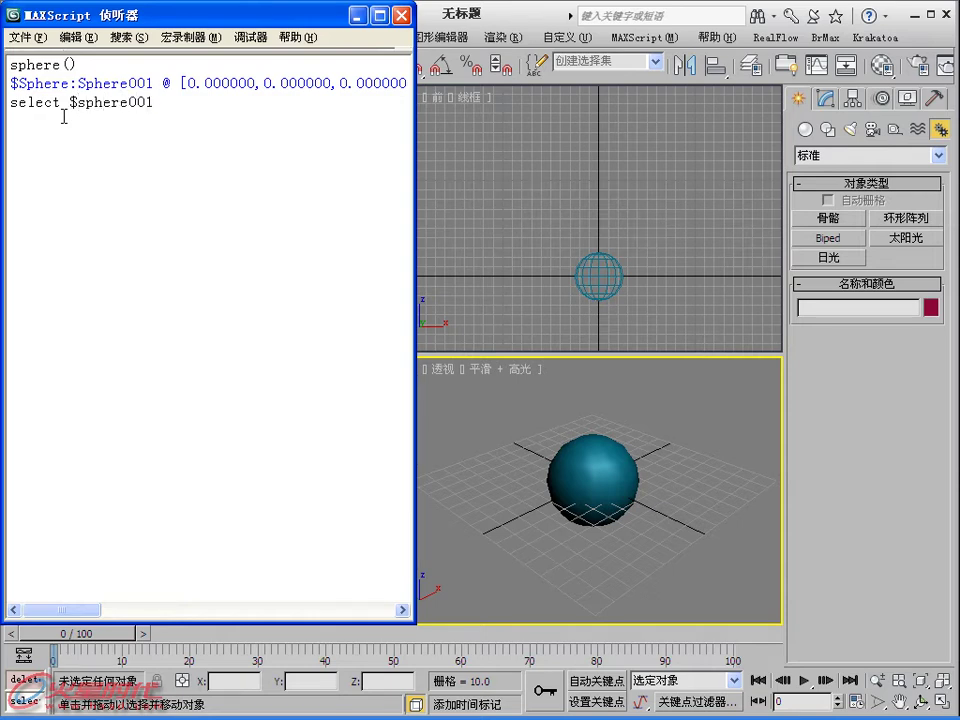
pyautogui.press('Return')
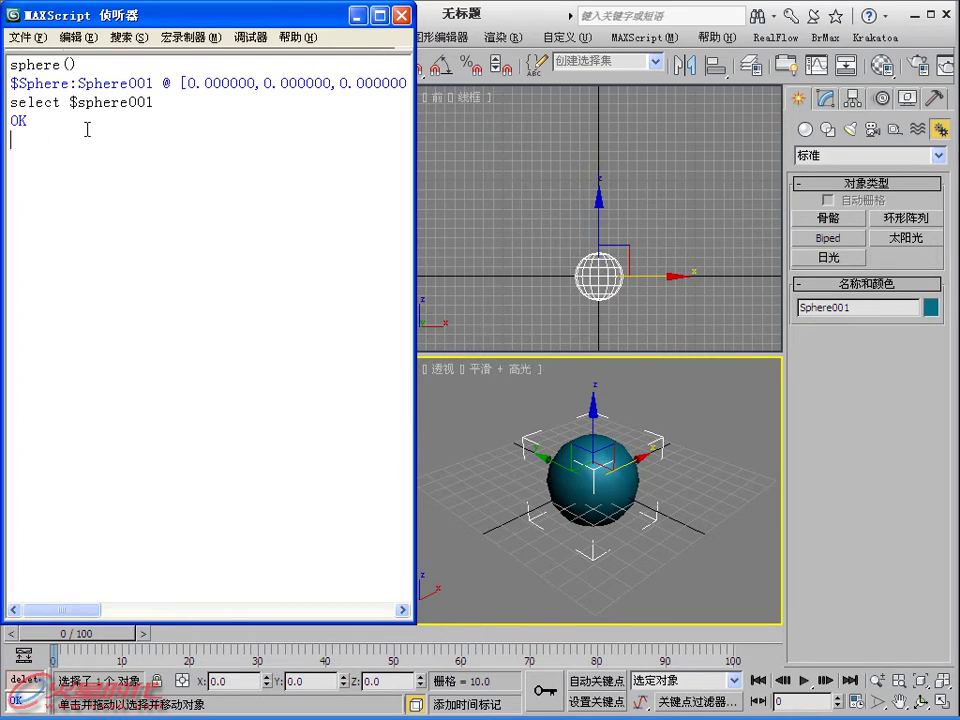
# Delete the selected sphere with the delete $ command
pyautogui.write('delete $')
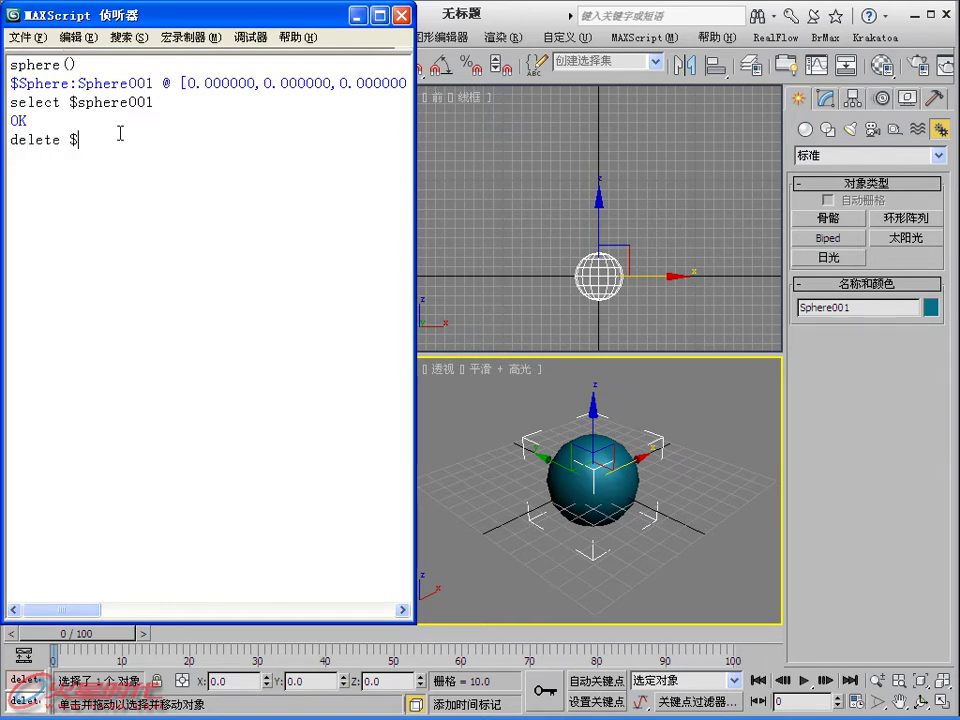
pyautogui.press('Return')
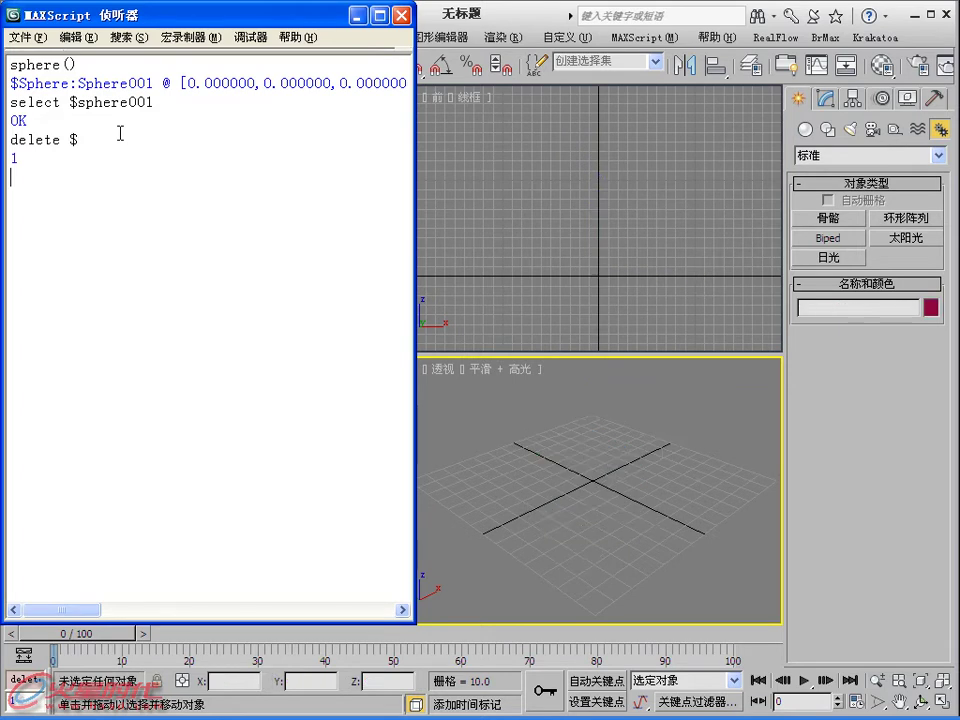
# Create a selected sphere with radius 25 and 16 segments via sphere radius:25 segs:16 isselected:on
pyautogui.write('sphere')
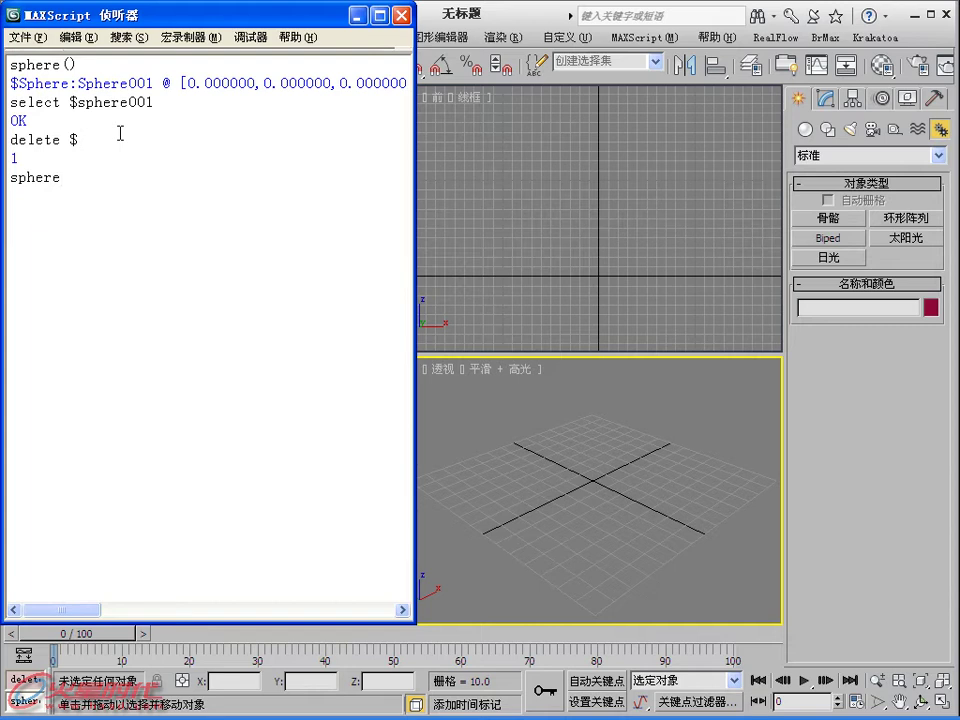
pyautogui.write(' radius:')
pyautogui.write('25 segs:')
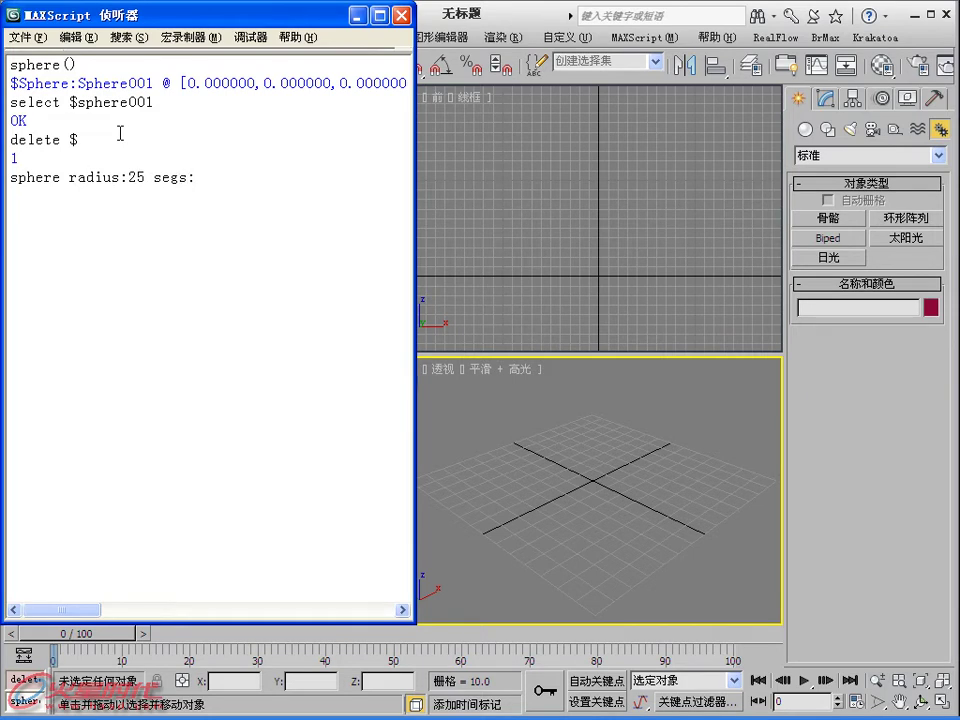
pyautogui.write('16 is')
pyautogui.write('se')
pyautogui.press('BackSpace')
pyautogui.write('selec')
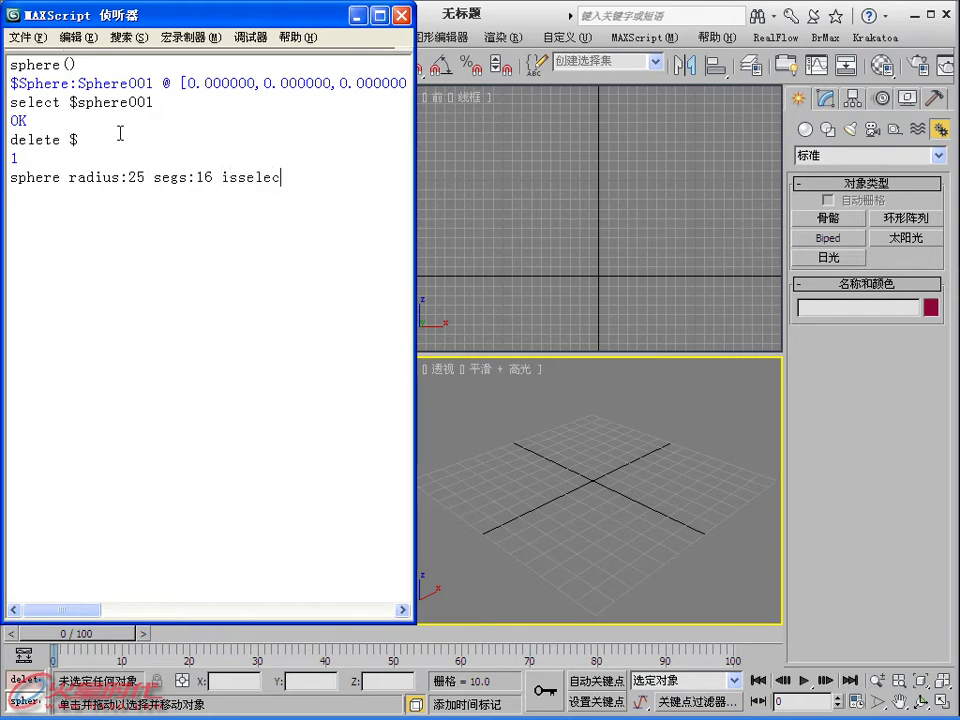
pyautogui.press('BackSpace')
pyautogui.write('cted:o')
pyautogui.write('n')
pyautogui.press('Return')
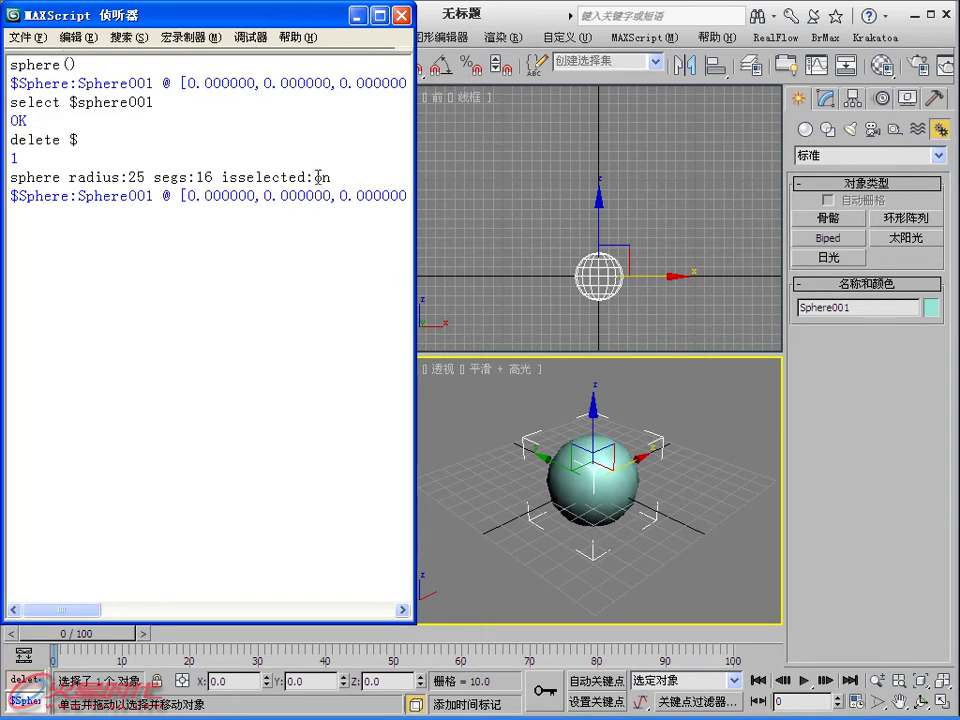
pyautogui.moveTo(331, 177); pyautogui.dragTo(221, 177)
# Store the selected sphere in variable a with a=$
pyautogui.click(79, 242)
pyautogui.write('a=')
pyautogui.write('$')
pyautogui.press('Return')
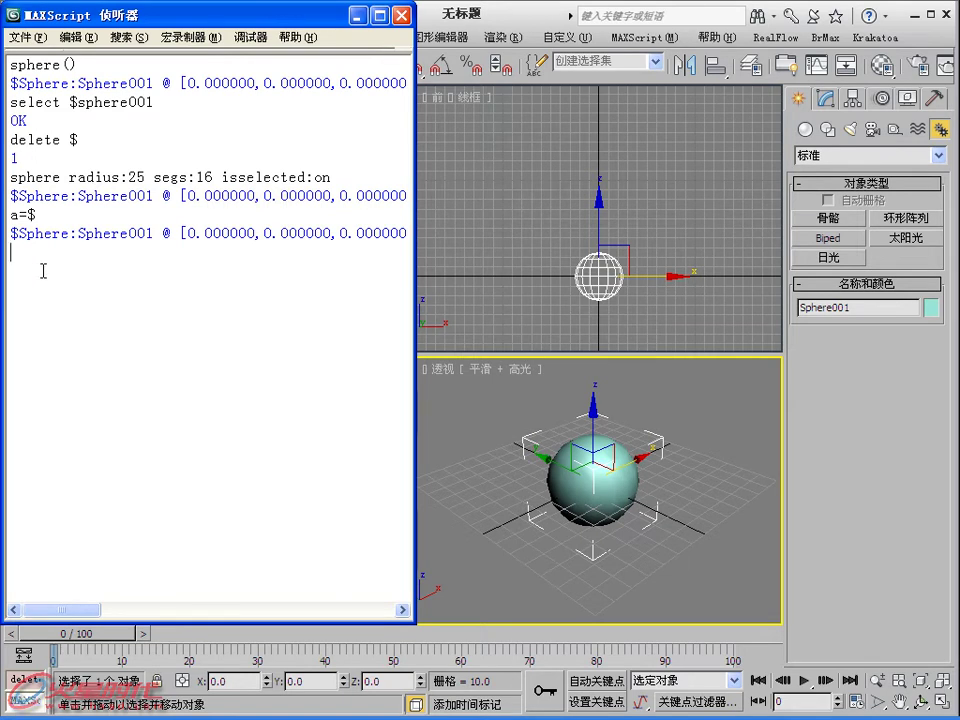
# Deselect the sphere with deselect a, then begin typing select $sphere*
pyautogui.write('deselect ob')
pyautogui.press('BackSpace')
pyautogui.press('BackSpace')
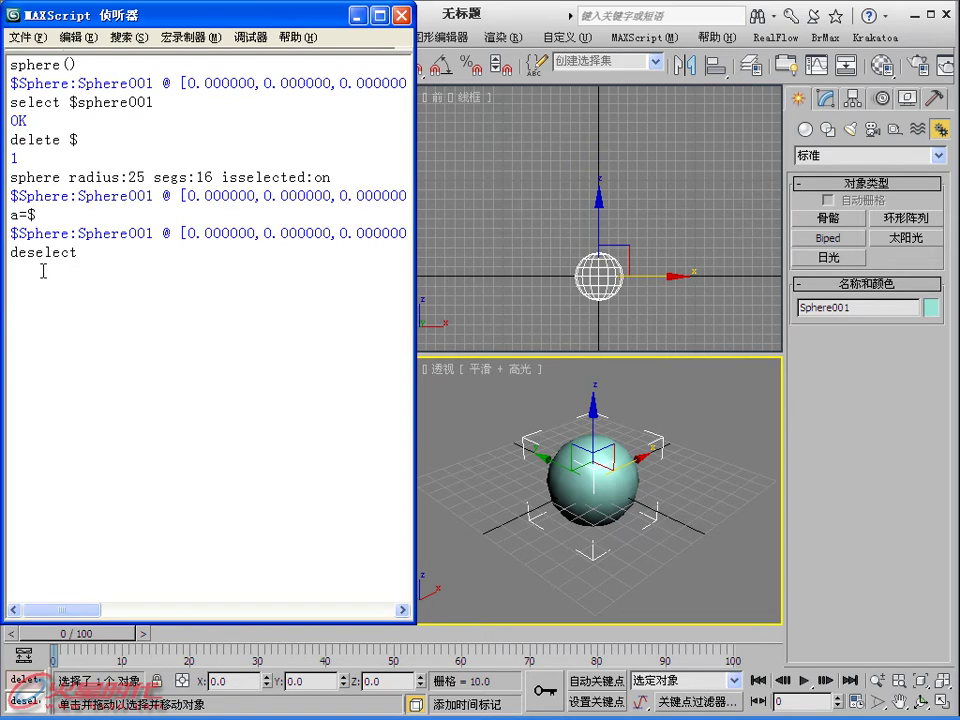
pyautogui.write('a')
pyautogui.press('Return')
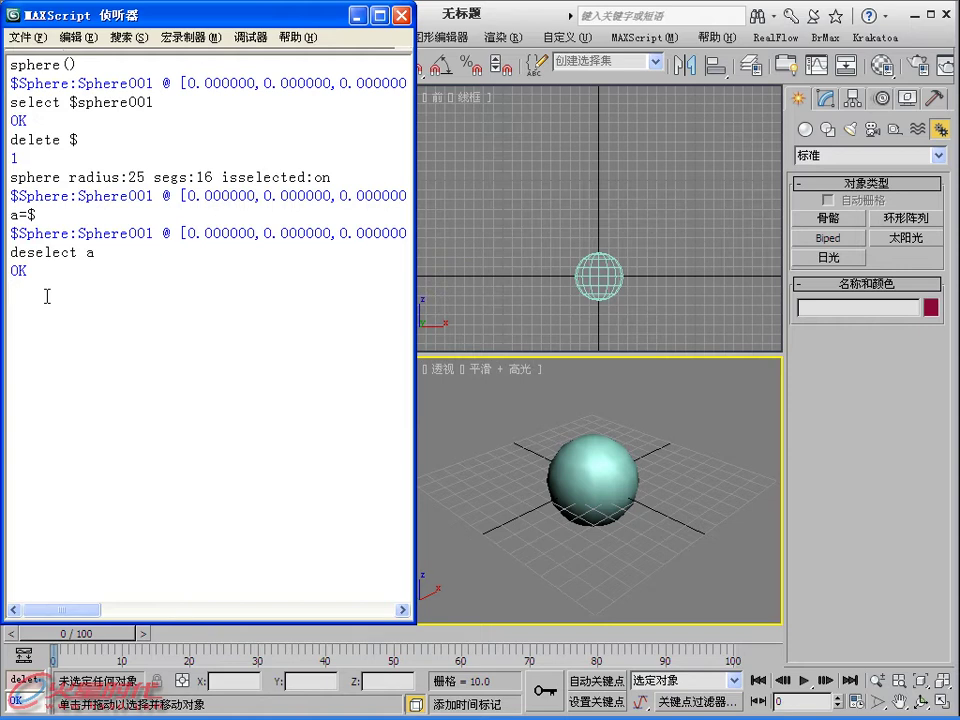
pyautogui.write('select ')
pyautogui.write('$sphere*')
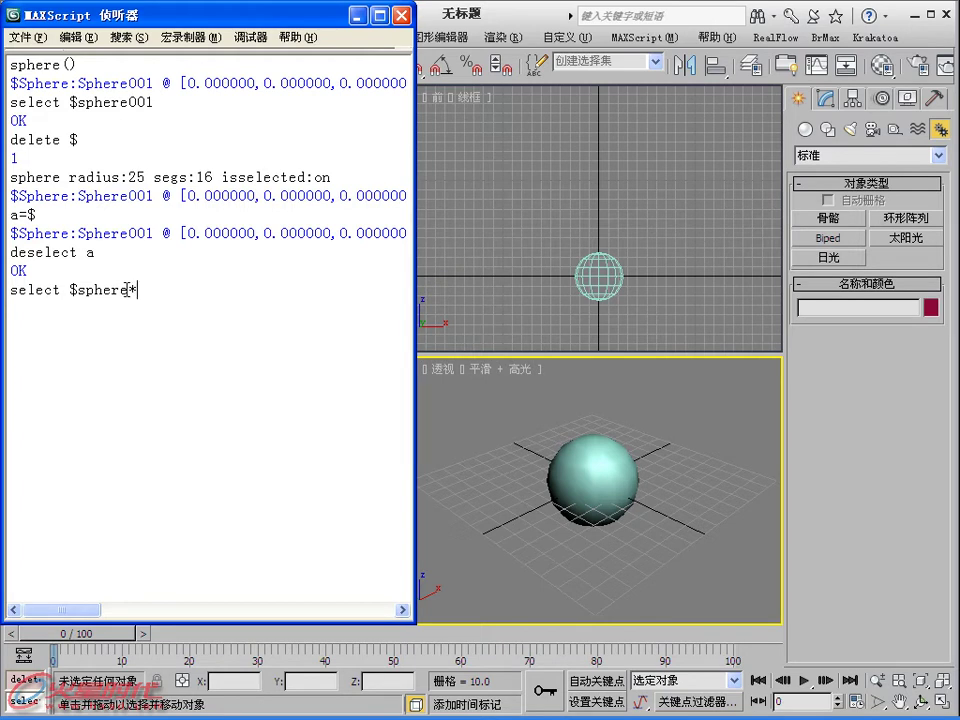
# Run select $*sphere* to reselect Sphere001 by wildcard, then type select objects
pyautogui.moveTo(128, 289); pyautogui.dragTo(78, 290)
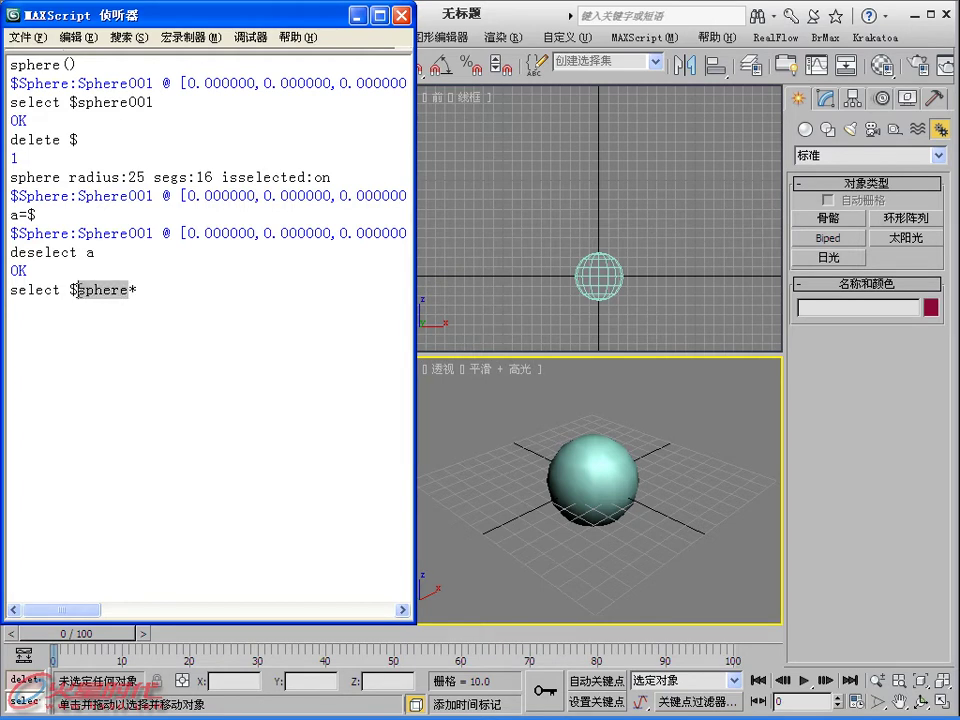
pyautogui.click(137, 290)
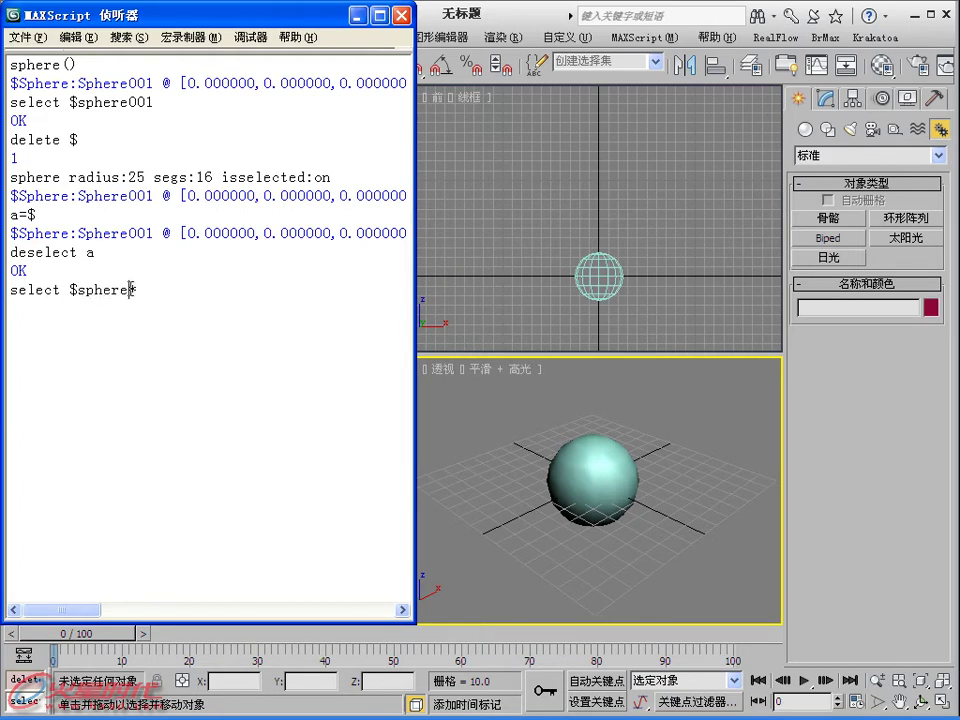
pyautogui.moveTo(130, 289); pyautogui.dragTo(144, 285)
pyautogui.click(79, 289)
pyautogui.press('Return')
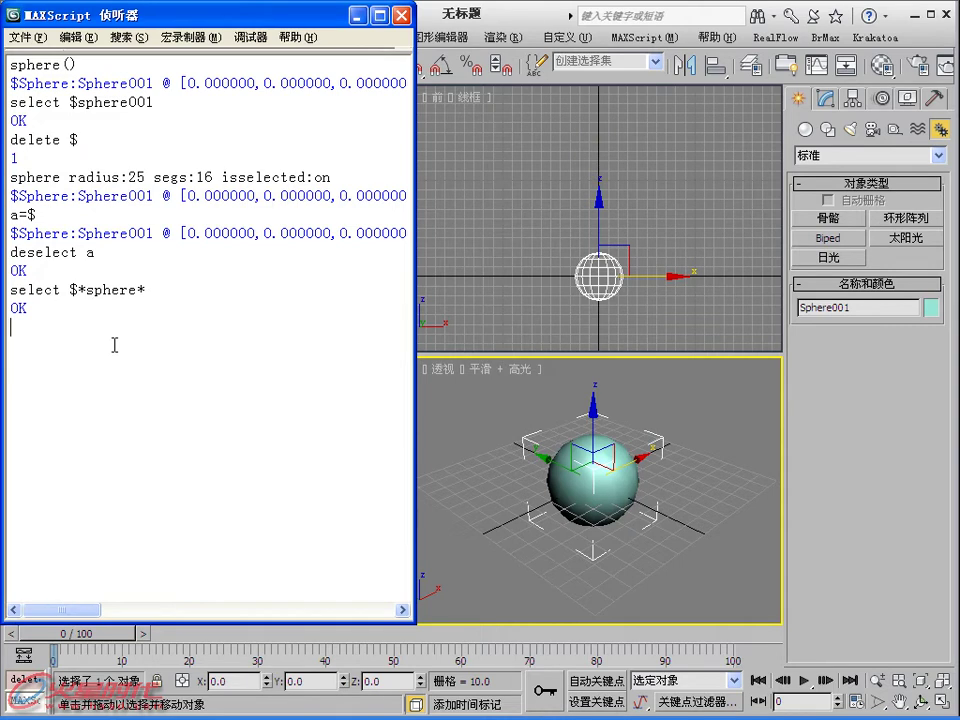
pyautogui.write('sele')
pyautogui.write('ct objects')
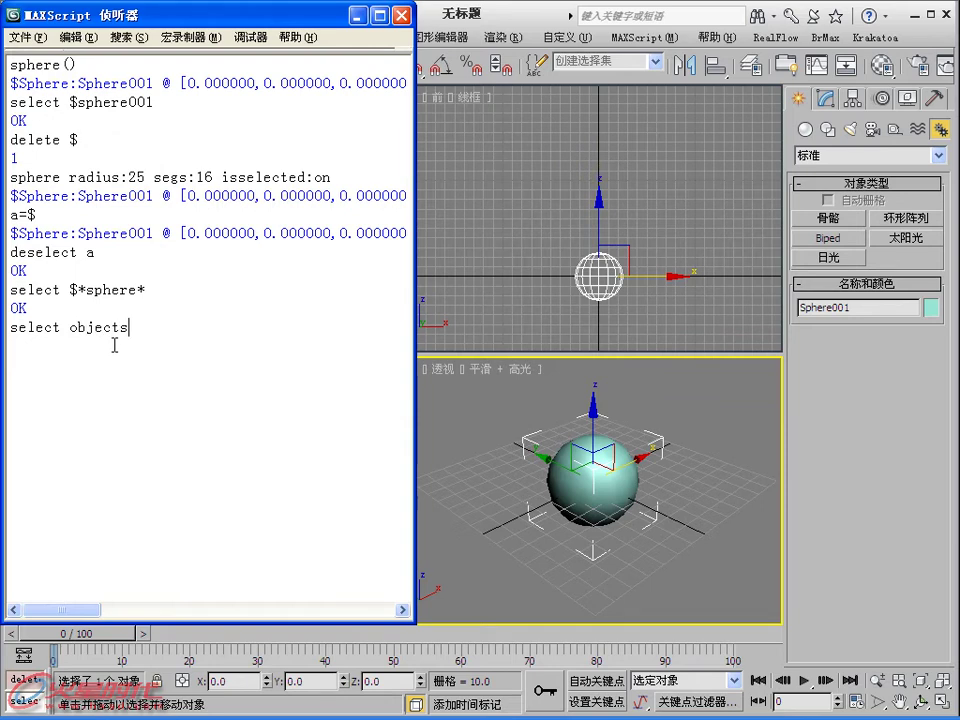
pyautogui.click(493, 414)
pyautogui.click(152, 326)
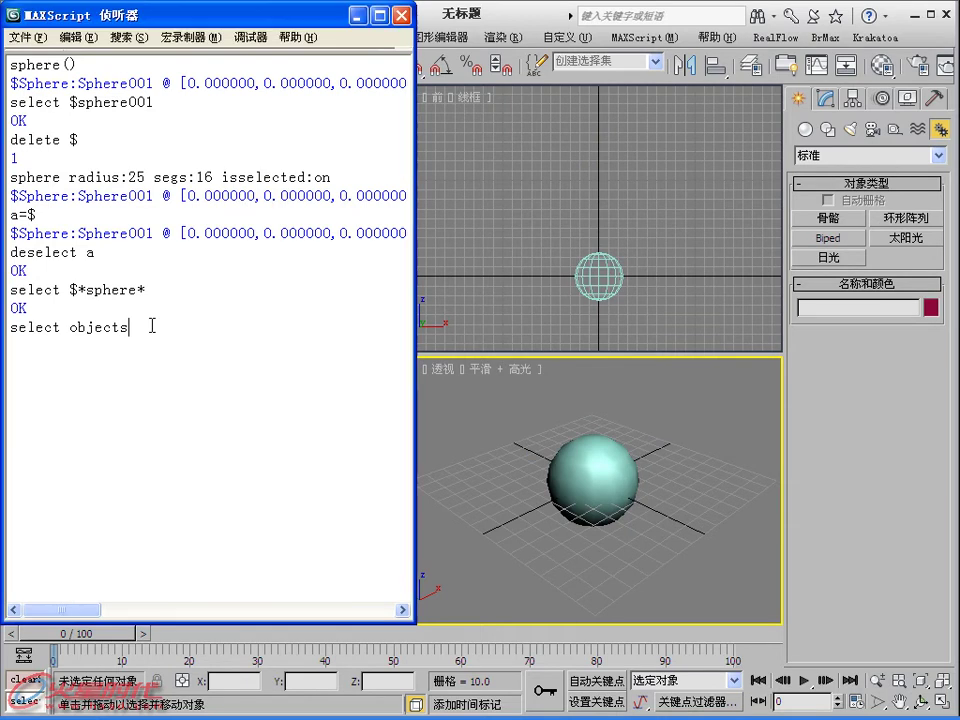
pyautogui.press('Return')
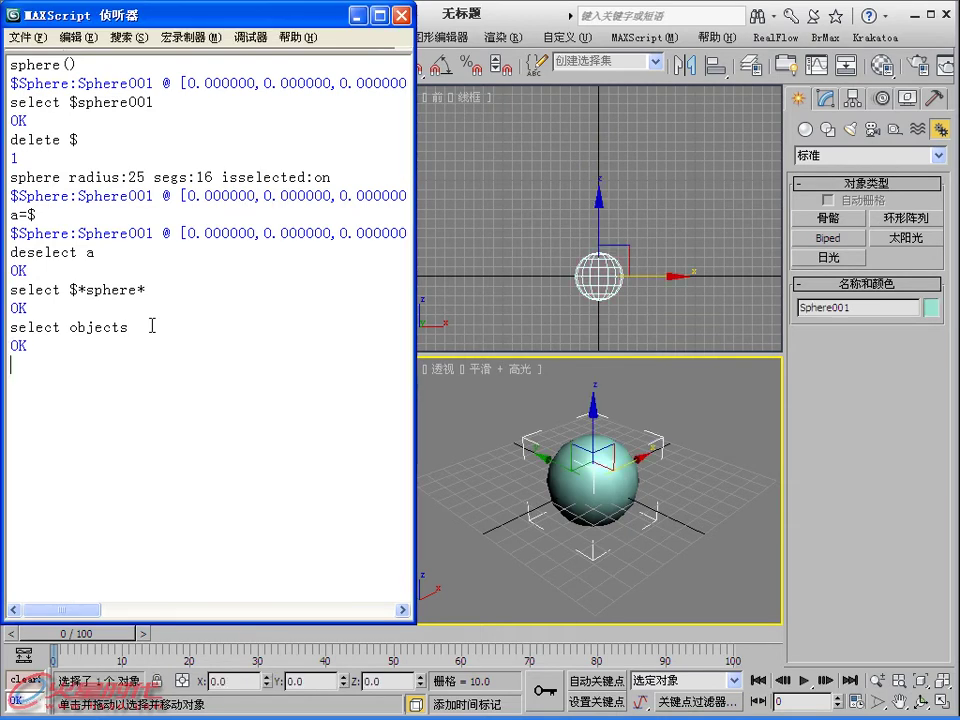
pyautogui.click(6, 252)
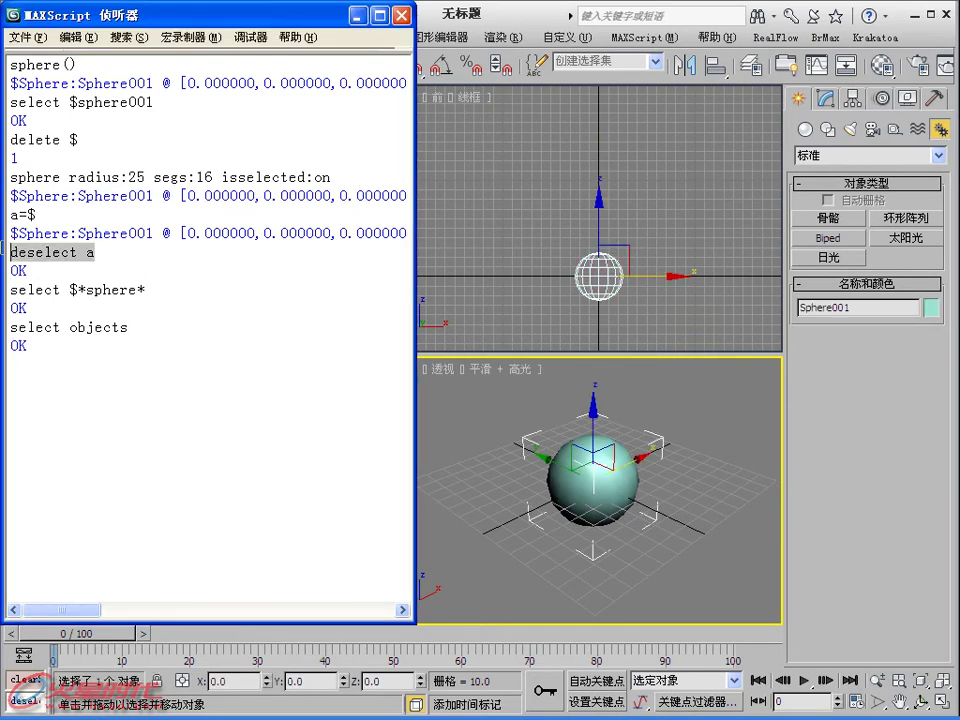
pyautogui.press('Return')
pyautogui.click(60, 388)
pyautogui.write('select geomet')
pyautogui.press('Return')
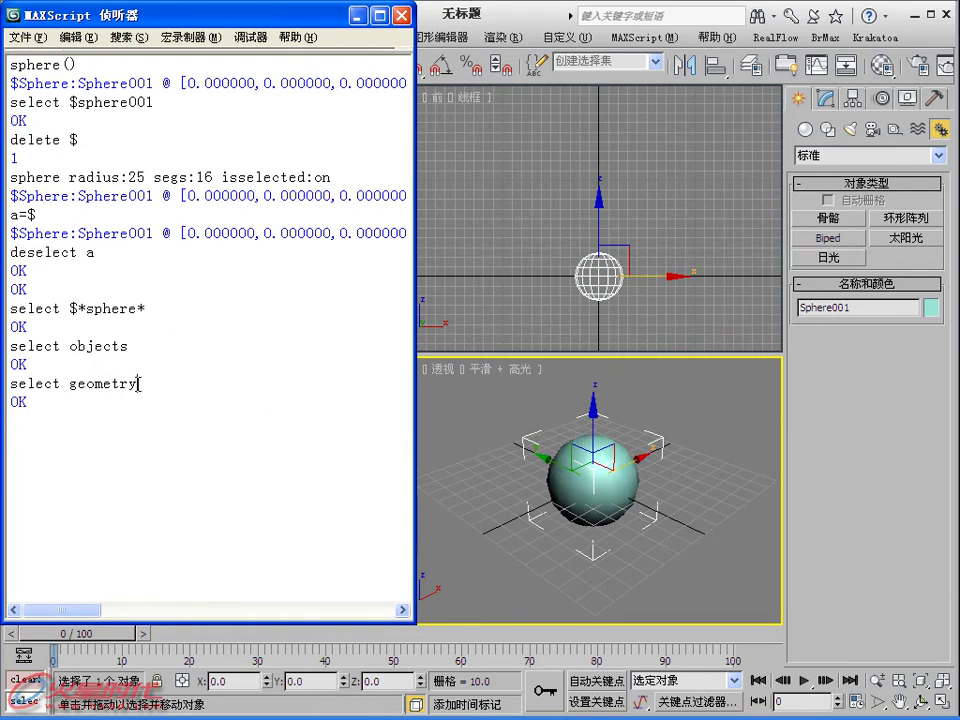
pyautogui.moveTo(137, 383); pyautogui.dragTo(74, 383)
pyautogui.moveTo(128, 345); pyautogui.dragTo(69, 345)
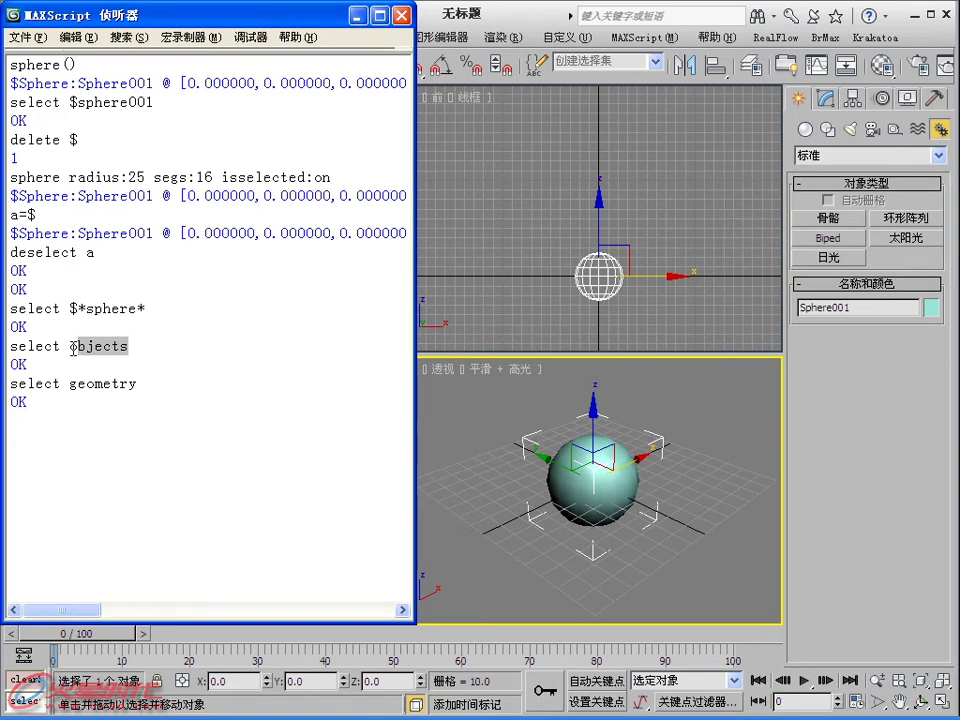
pyautogui.click(133, 343)
pyautogui.moveTo(140, 384); pyautogui.dragTo(48, 393)
pyautogui.doubleClick(75, 383)
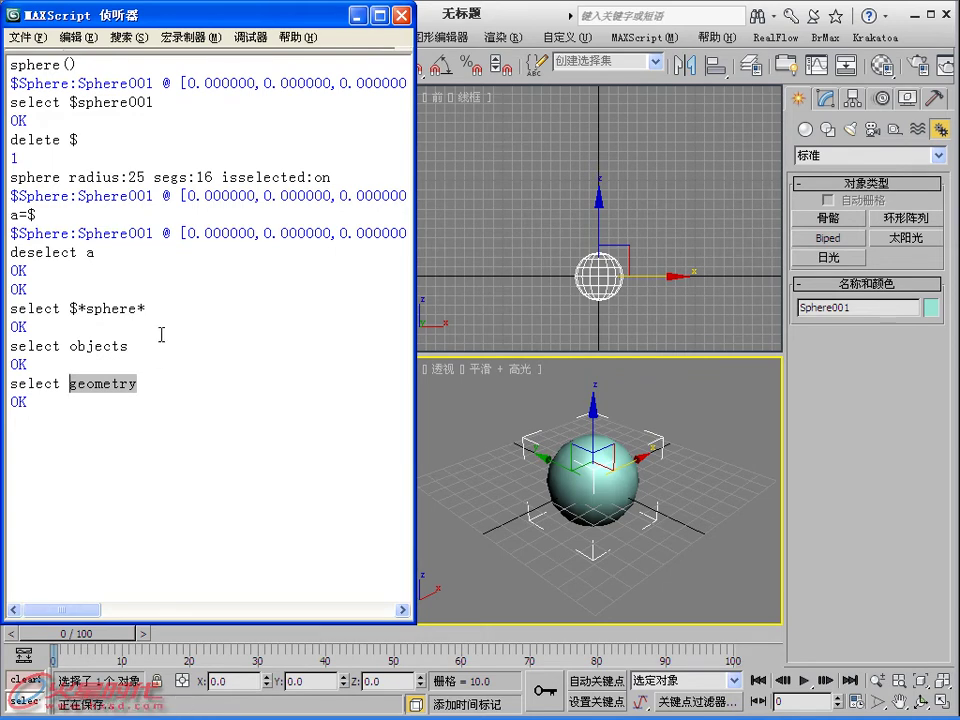
pyautogui.click(142, 384)
pyautogui.click(39, 436)
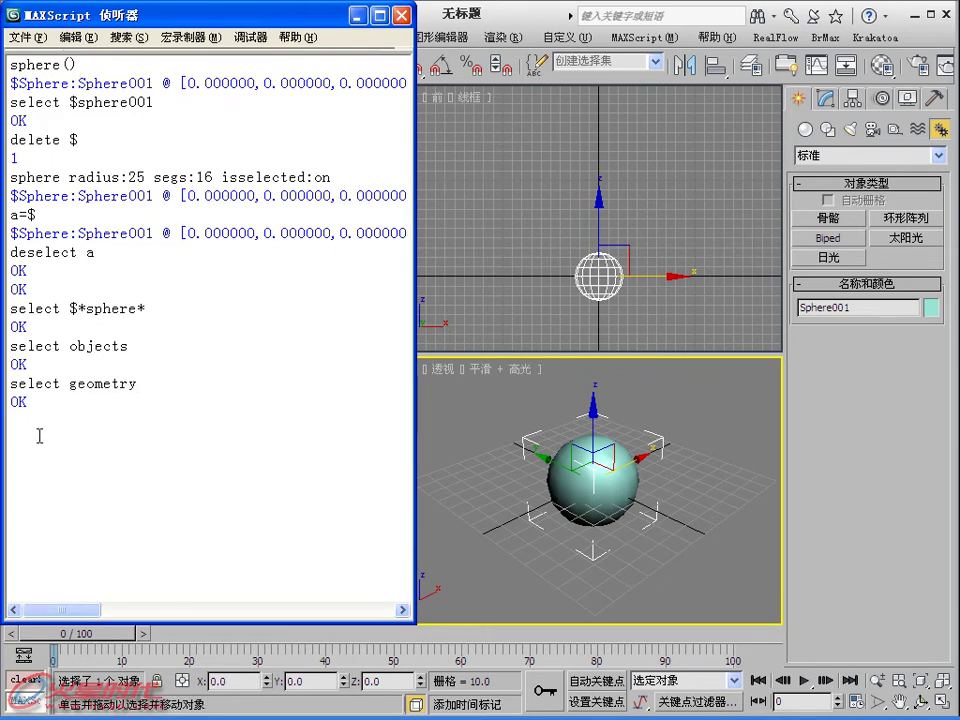
pyautogui.moveTo(137, 396)
pyautogui.mouseDown()
pyautogui.moveTo(47, 328)
pyautogui.moveTo(3, 110)
pyautogui.moveTo(5, 64)
pyautogui.mouseUp()
pyautogui.click(165, 418)
# Create Sphere002 at [100,0,0] with copy a pos:[100,0,0] and select it in the viewport
pyautogui.write('copy ')
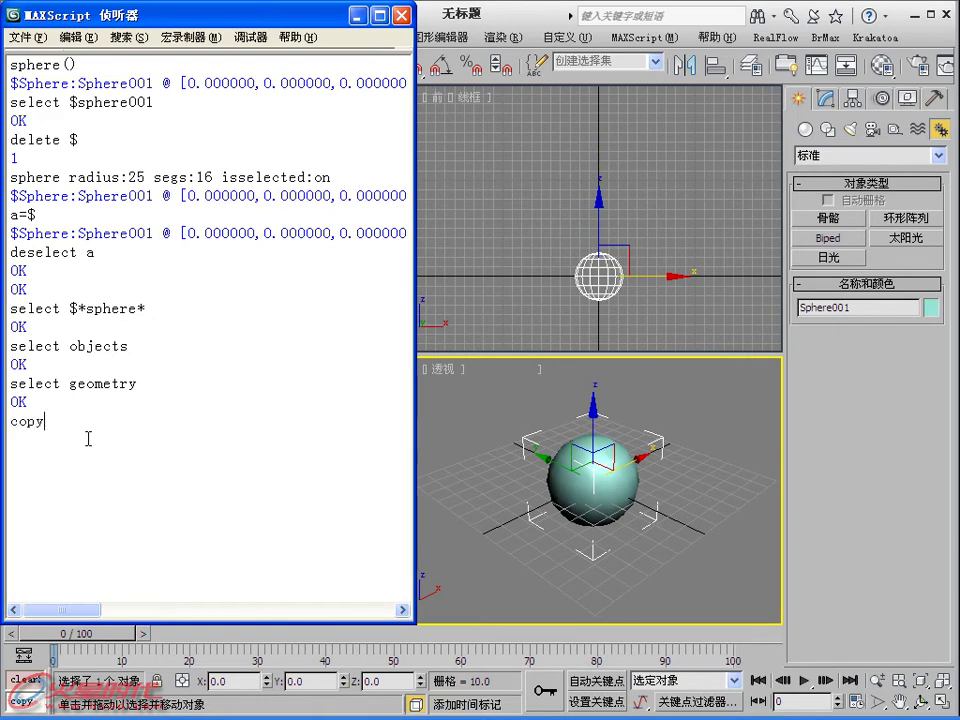
pyautogui.write('a ')
pyautogui.write('pos:[')
pyautogui.write('100,0,0')
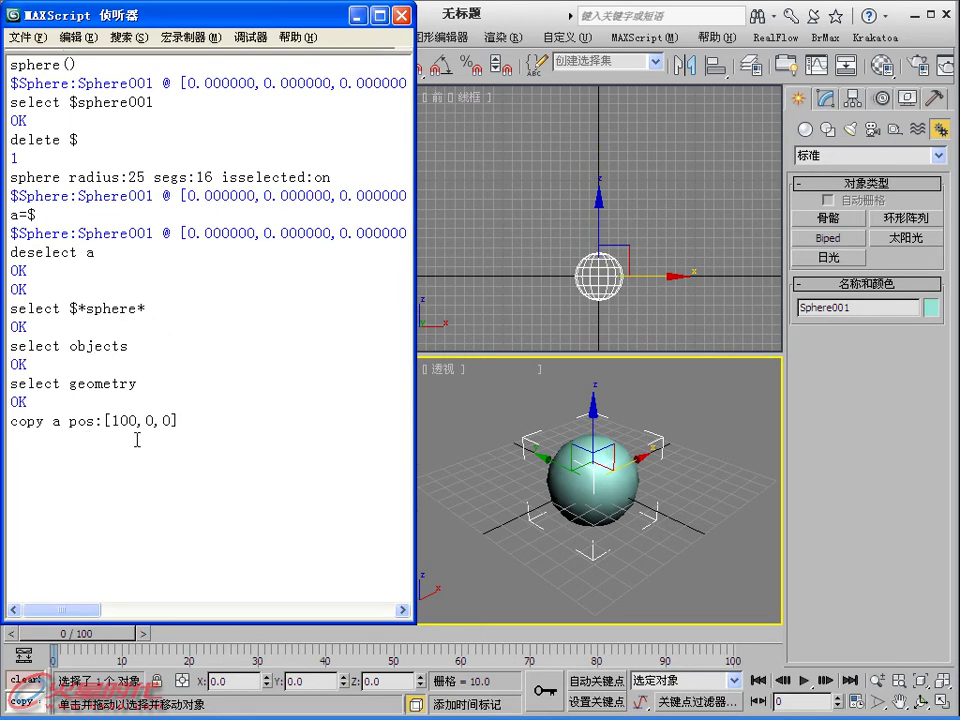
pyautogui.doubleClick(56, 421)
pyautogui.click(240, 413)
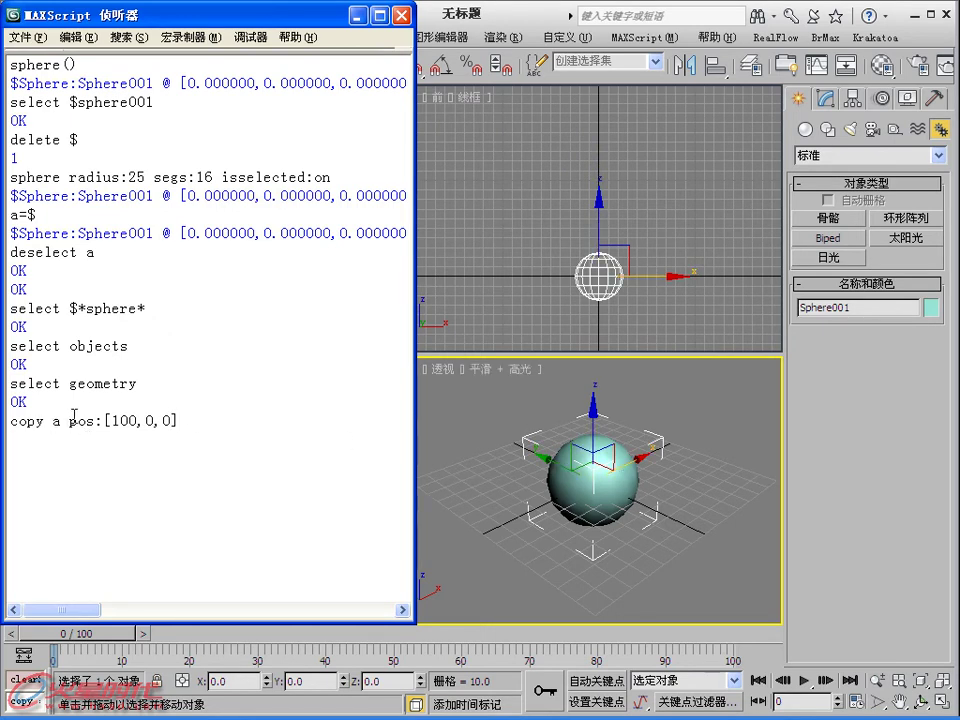
pyautogui.moveTo(69, 421); pyautogui.dragTo(181, 421)
pyautogui.click(193, 420)
pyautogui.press('Return')
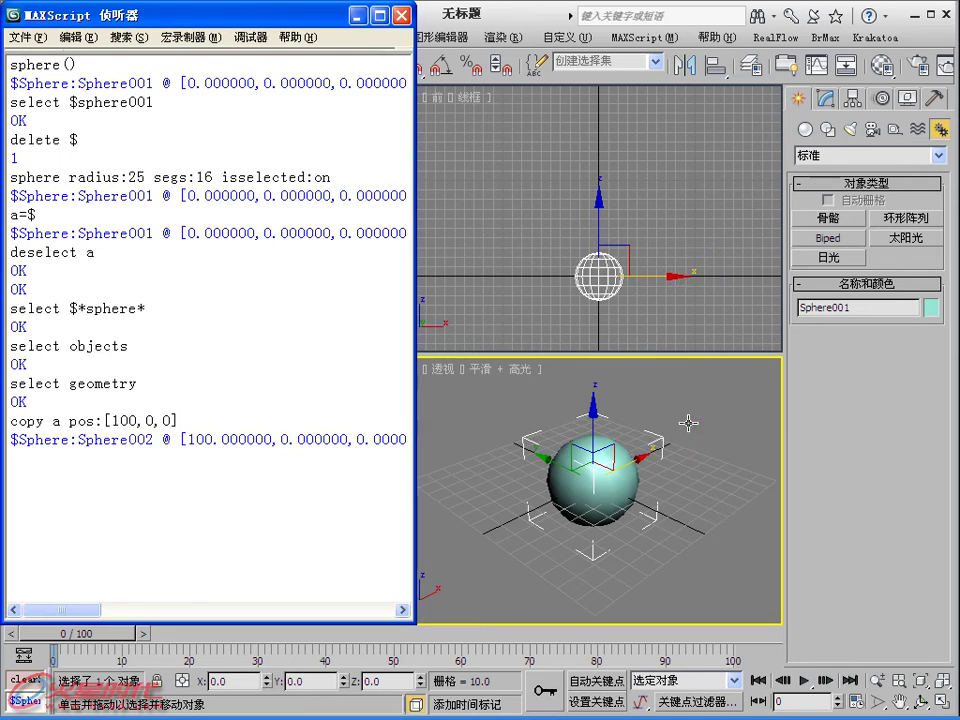
pyautogui.click(694, 416)
# Copy the copy a pos:[100,0,0] command line to the clipboard
pyautogui.click(192, 423)
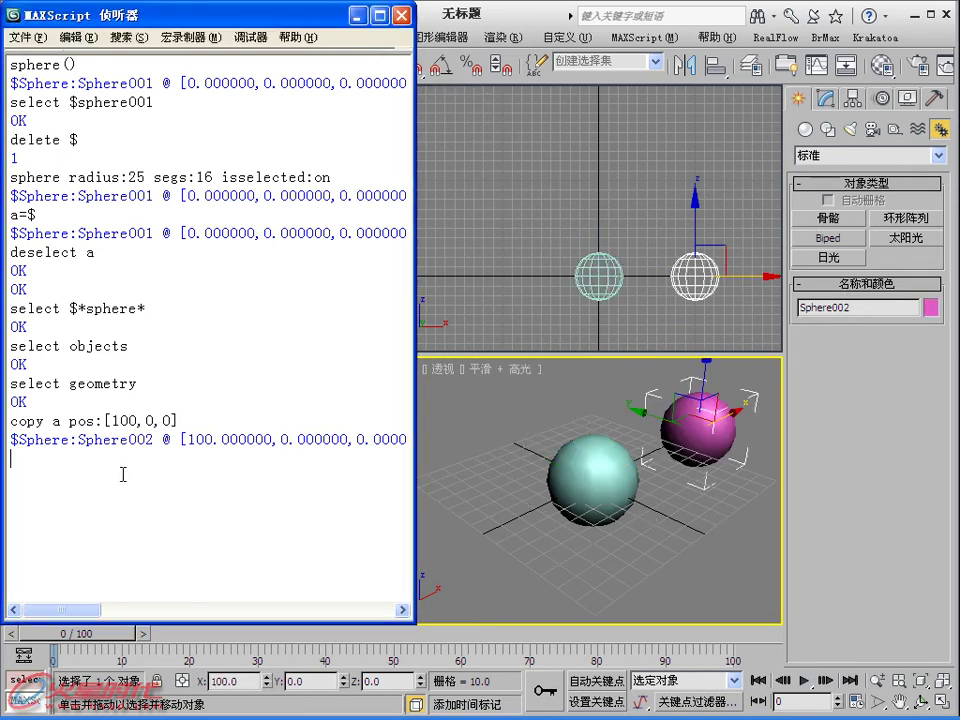
pyautogui.moveTo(192, 423); pyautogui.dragTo(10, 421)
pyautogui.hotkey('ctrl', 'c')
# Paste the copy line as a new line and append name:"happy" wirecolor:brown
pyautogui.click(34, 458)
pyautogui.hotkey('ctrl', 'v')
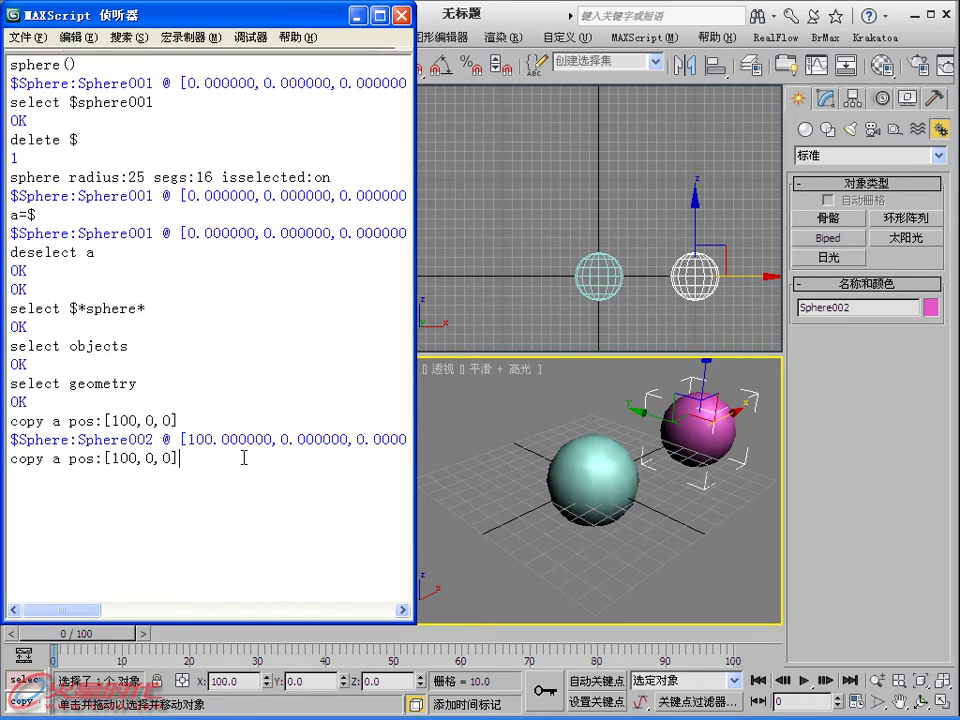
pyautogui.write(' name:"')
pyautogui.write('happ')
pyautogui.write('y"')
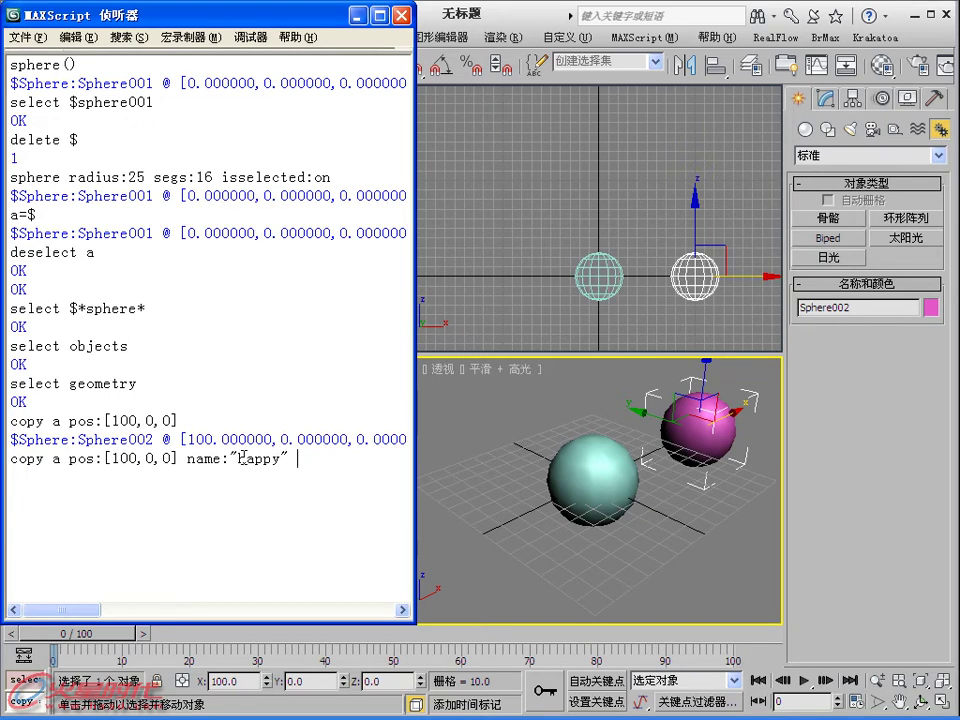
pyautogui.write(' wirecolor:')
pyautogui.write('brown')
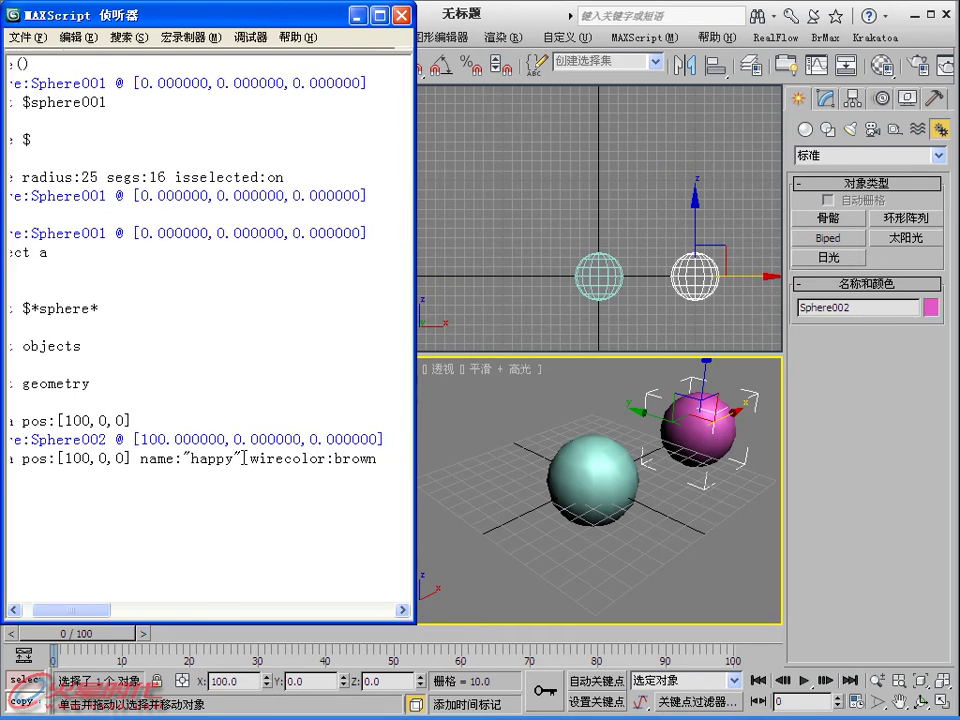
pyautogui.moveTo(95, 610); pyautogui.dragTo(75, 612)
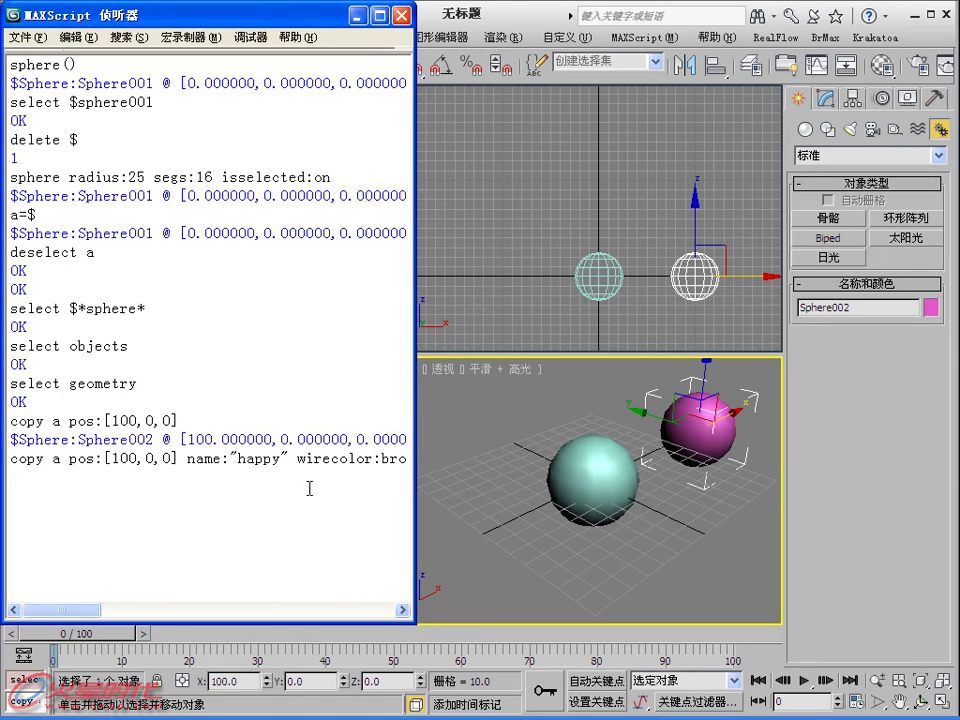
pyautogui.moveTo(414, 480); pyautogui.dragTo(445, 480)
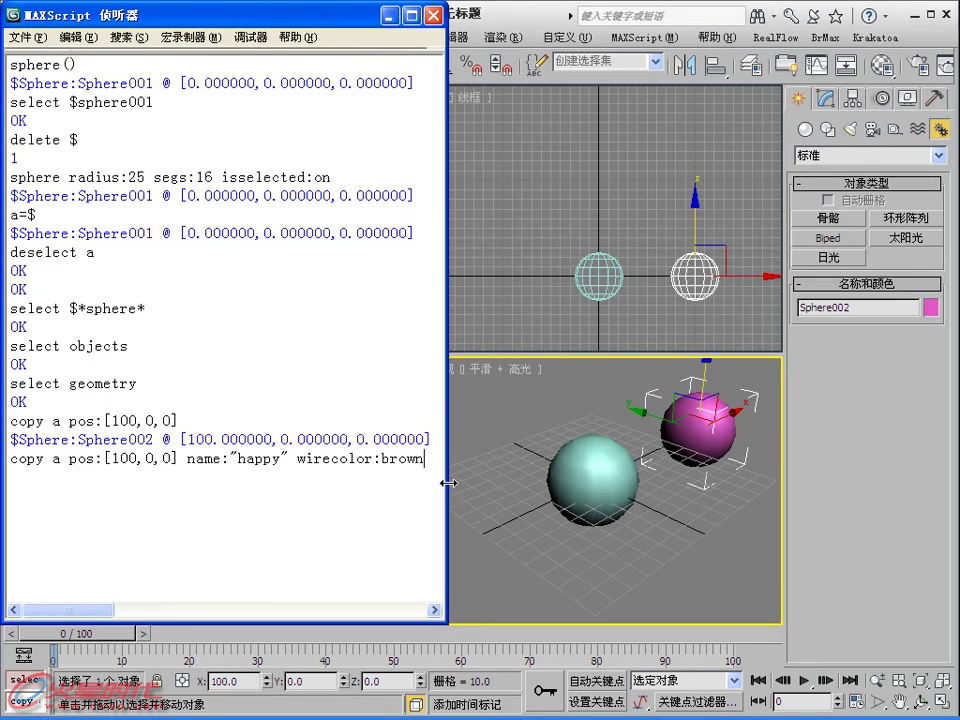
# Delete Sphere002 and run the line to create the brown happy sphere
pyautogui.press('Delete')
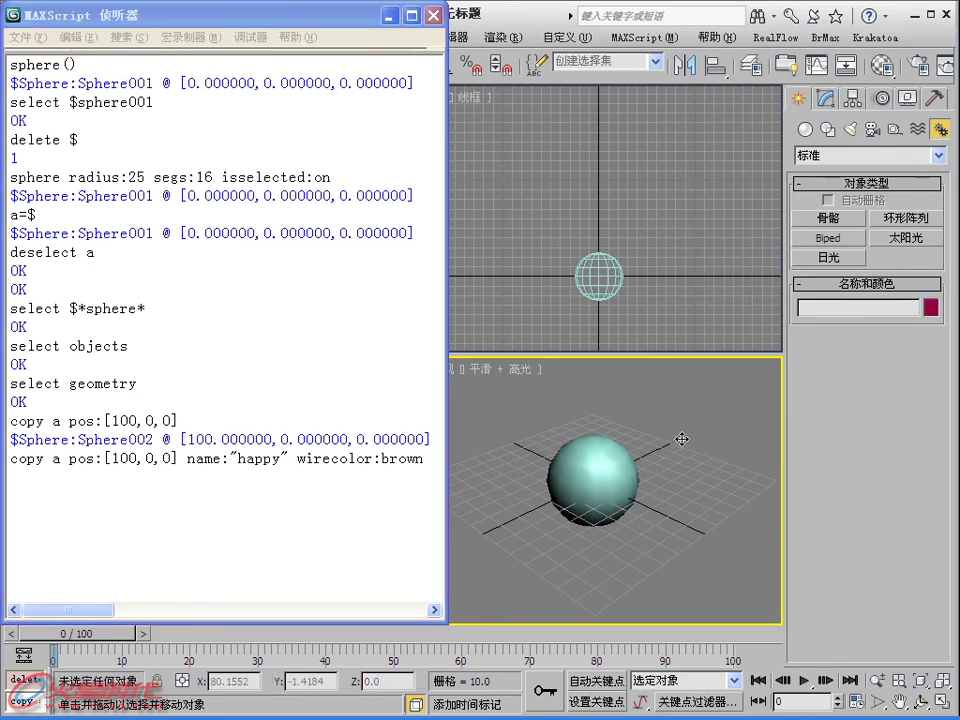
pyautogui.click(425, 460)
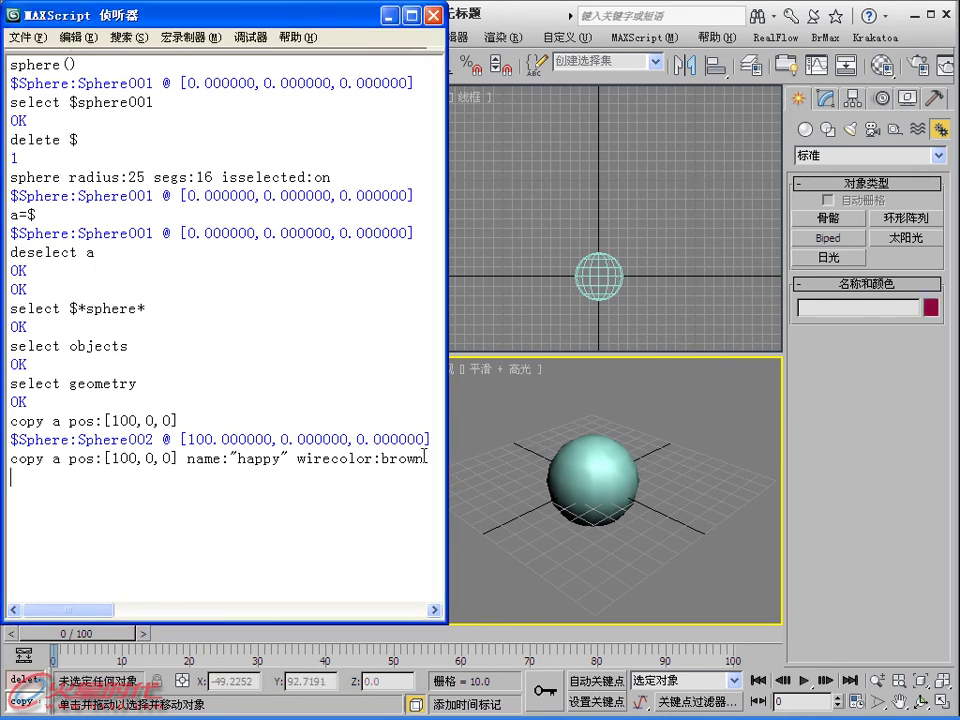
pyautogui.press('Return')
# Confirm the brown sphere is named happy, then delete it from the scene
pyautogui.click(708, 424)
pyautogui.press('Delete')
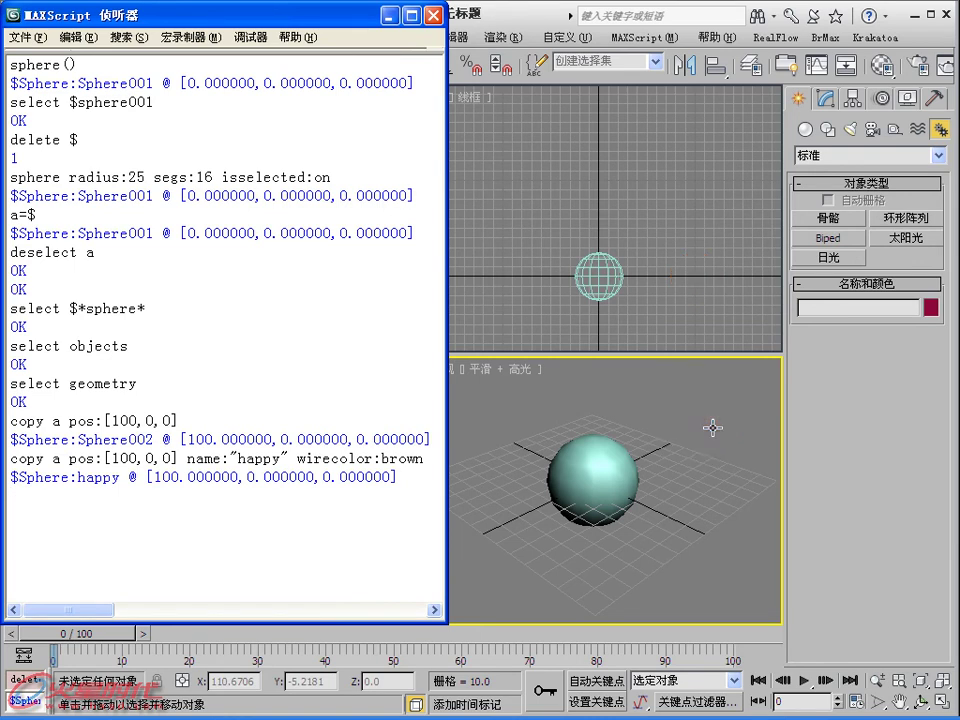
pyautogui.hotkey('ctrl', 'z')
pyautogui.click(835, 309)
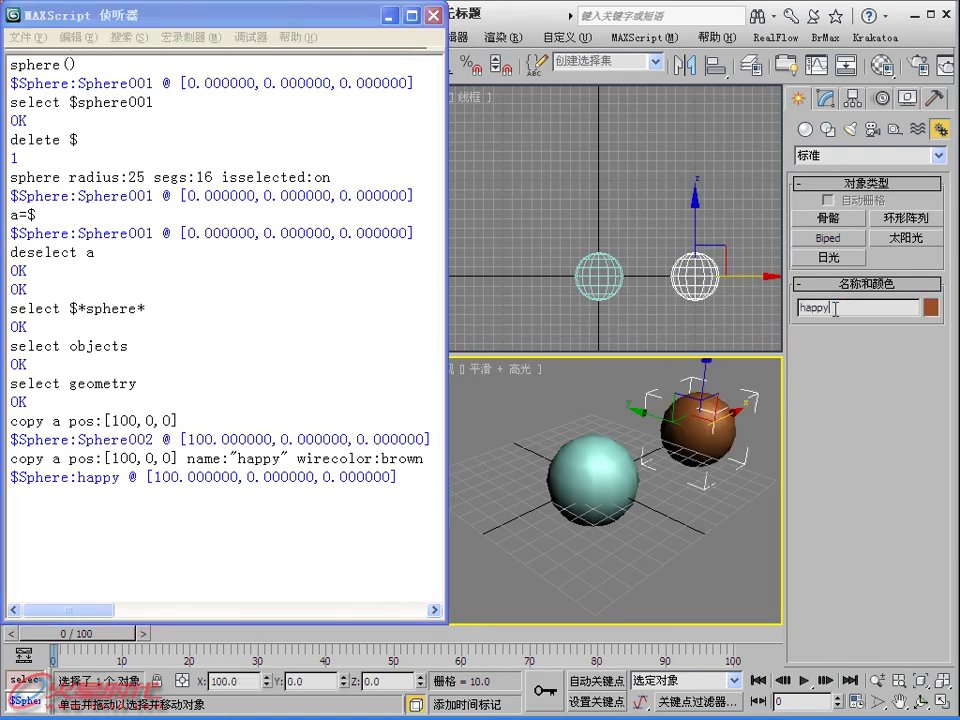
pyautogui.click(68, 507)
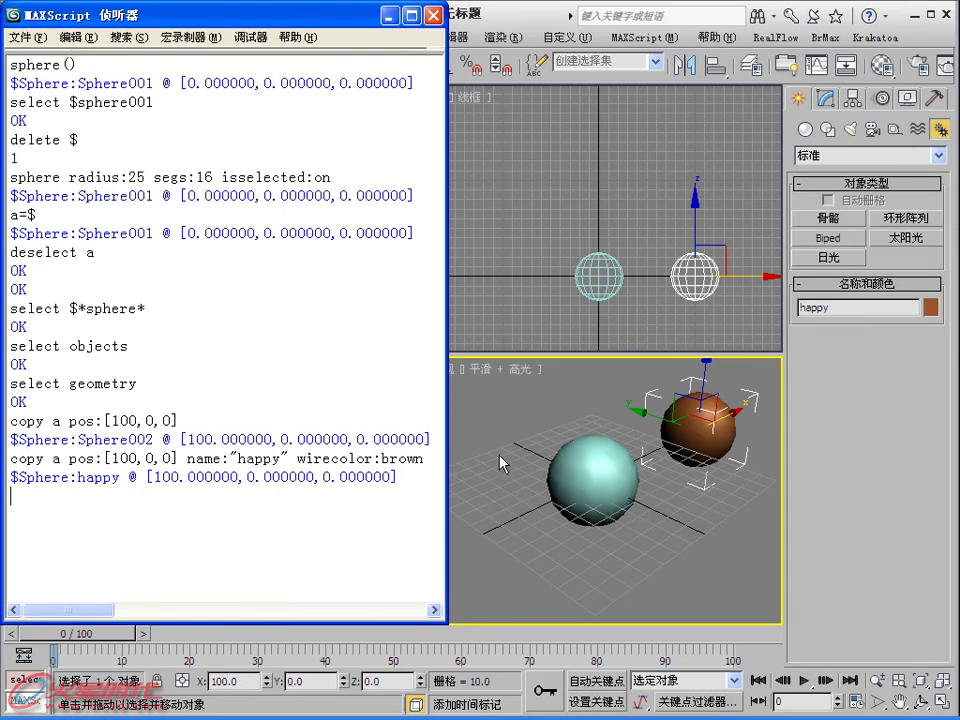
pyautogui.click(703, 432)
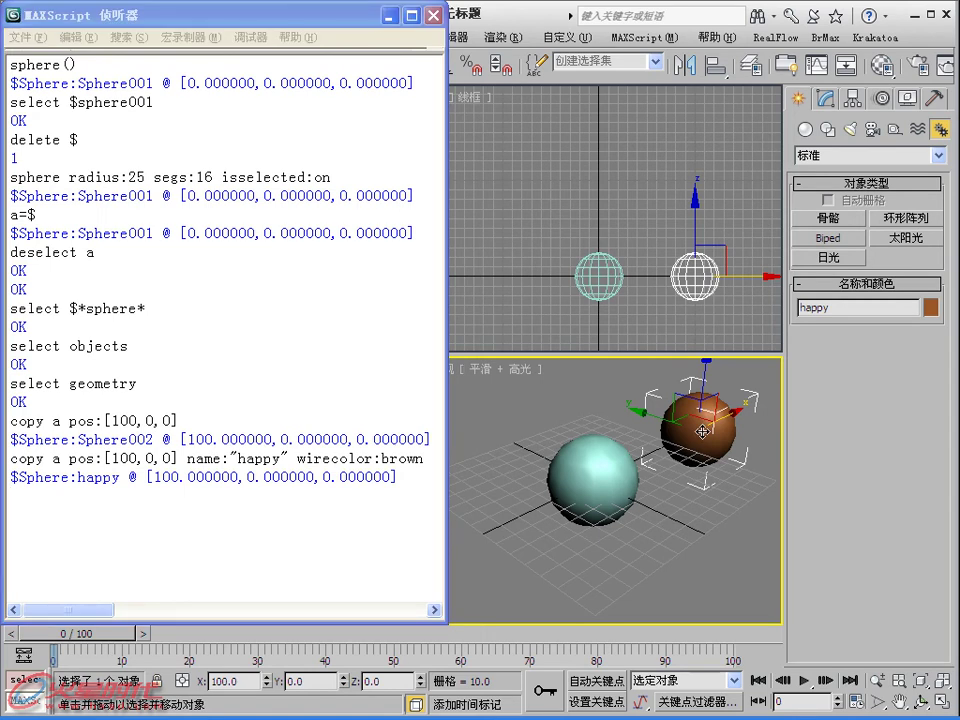
pyautogui.press('Delete')
# Duplicate the happy copy command line and rerun it to recreate the brown sphere
pyautogui.moveTo(428, 458); pyautogui.dragTo(10, 458)
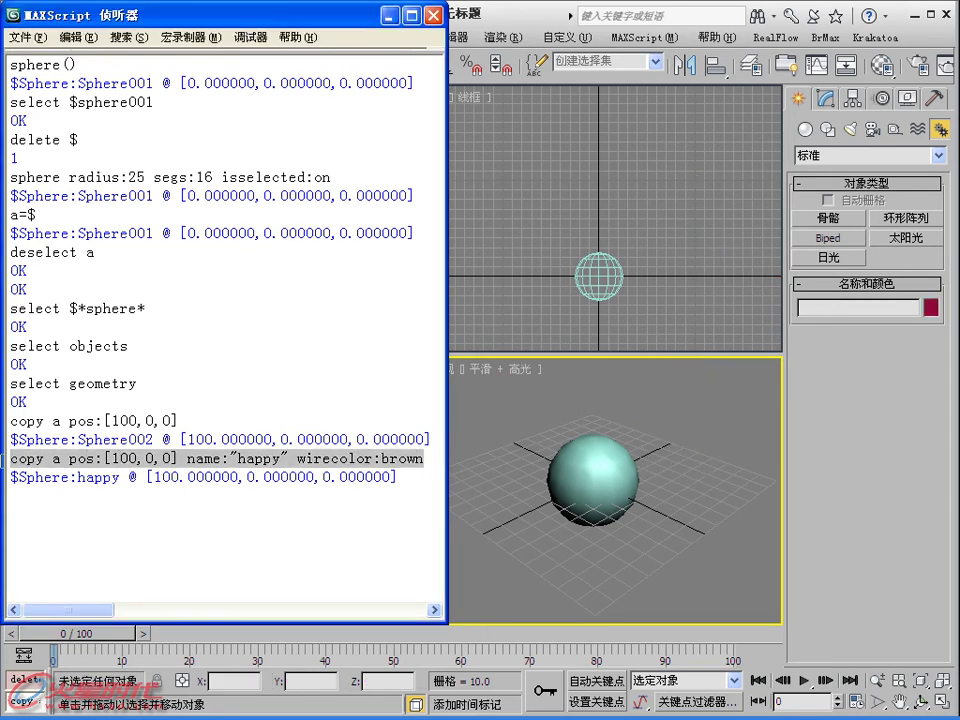
pyautogui.hotkey('ctrl', 'c')
pyautogui.click(32, 505)
pyautogui.hotkey('ctrl', 'v')
pyautogui.moveTo(45, 496); pyautogui.dragTo(4, 496)
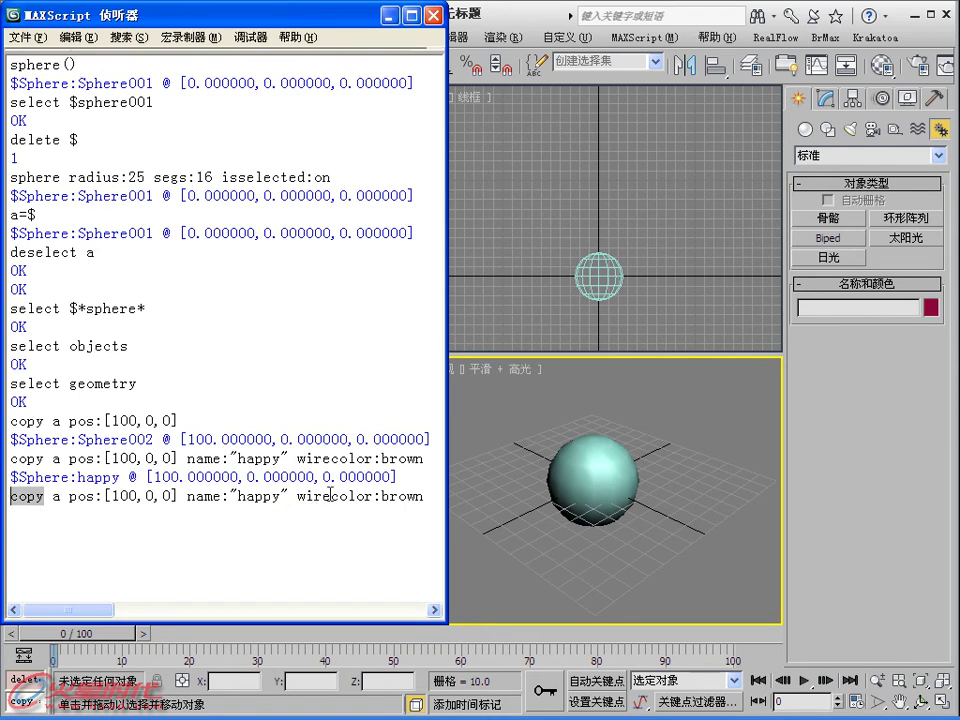
pyautogui.click(426, 458)
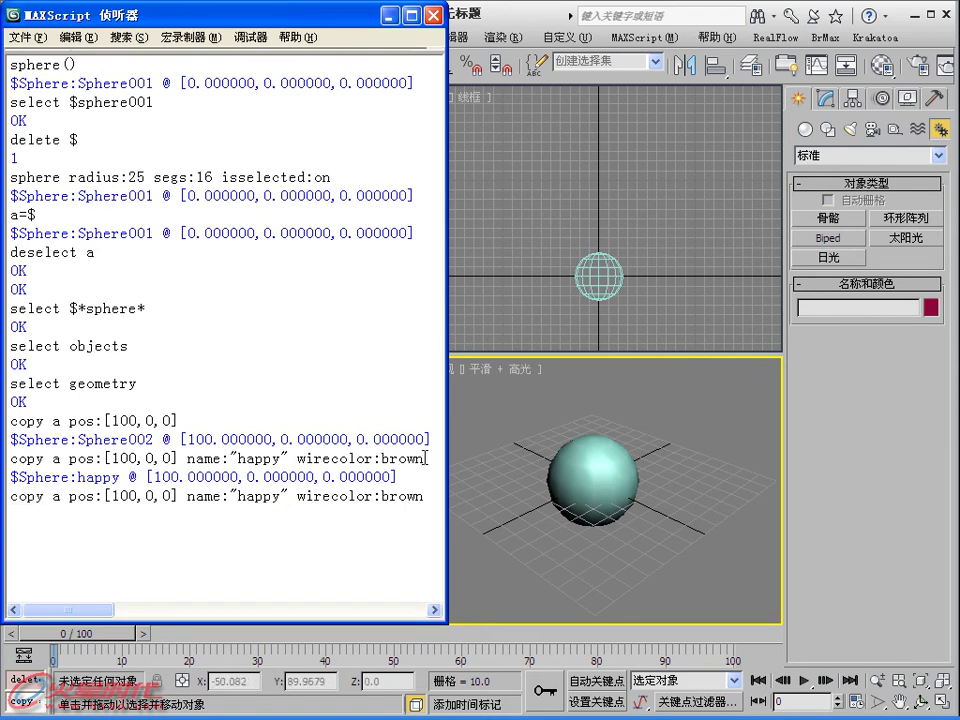
pyautogui.press('Return')
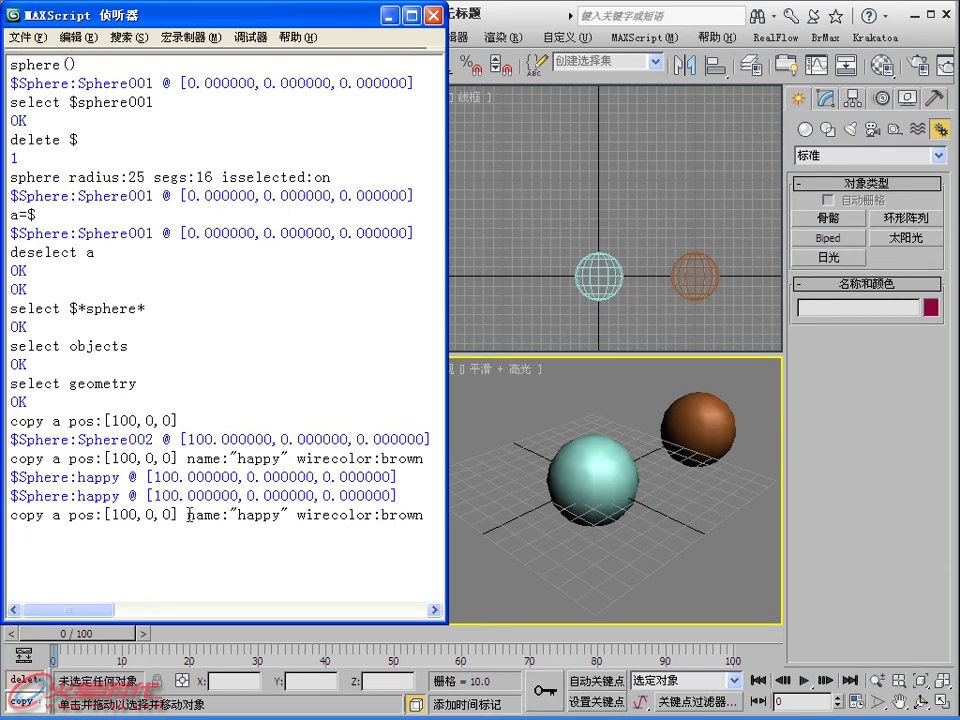
# Edit the line to instance a pos:[100,100,0] name:"happy" wirecolor:brown and run it
pyautogui.click(150, 515)
pyautogui.write('1')
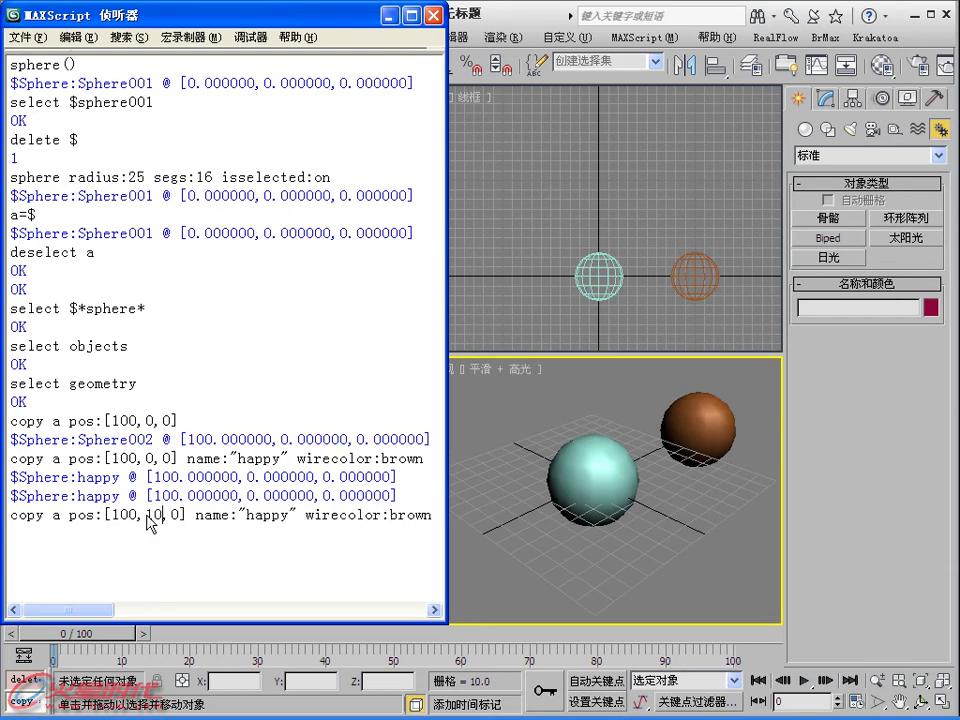
pyautogui.write('0')
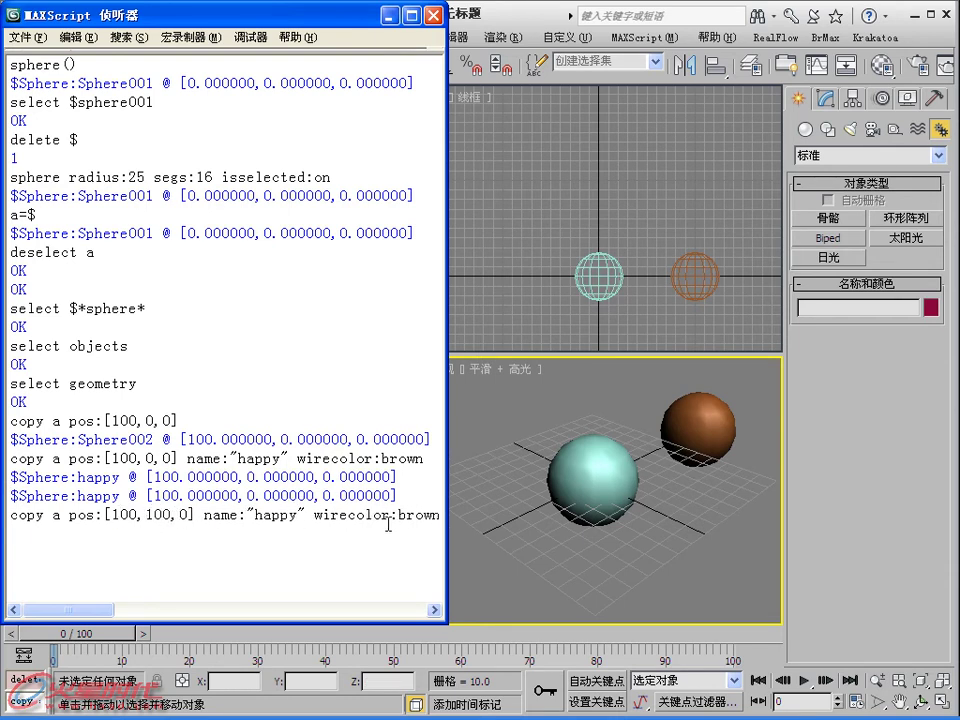
pyautogui.moveTo(446, 527); pyautogui.dragTo(568, 525)
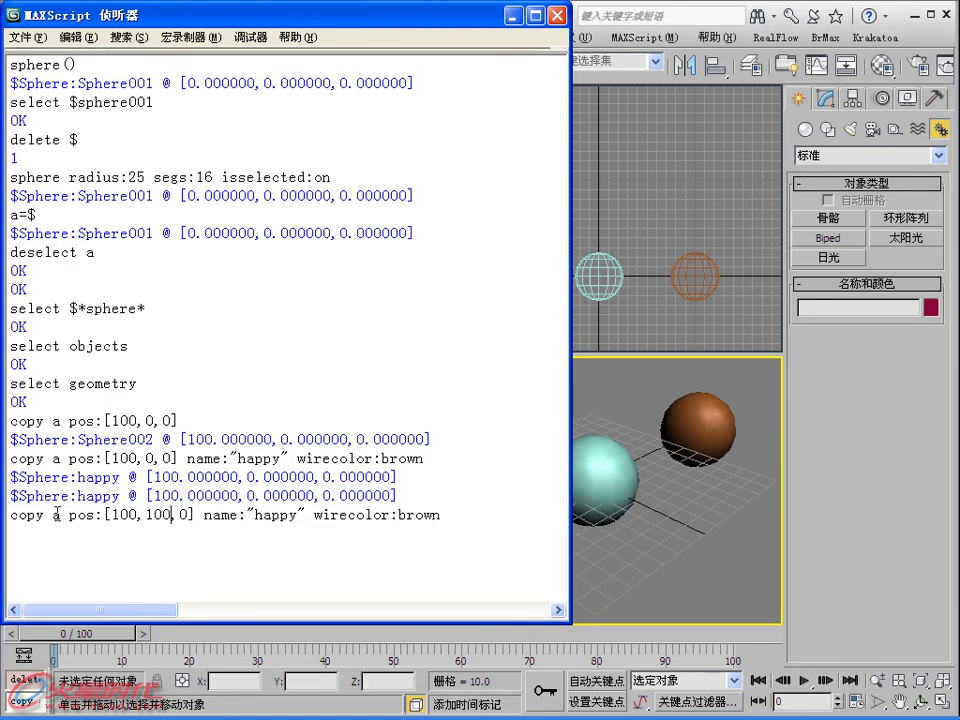
pyautogui.moveTo(44, 514); pyautogui.dragTo(9, 515)
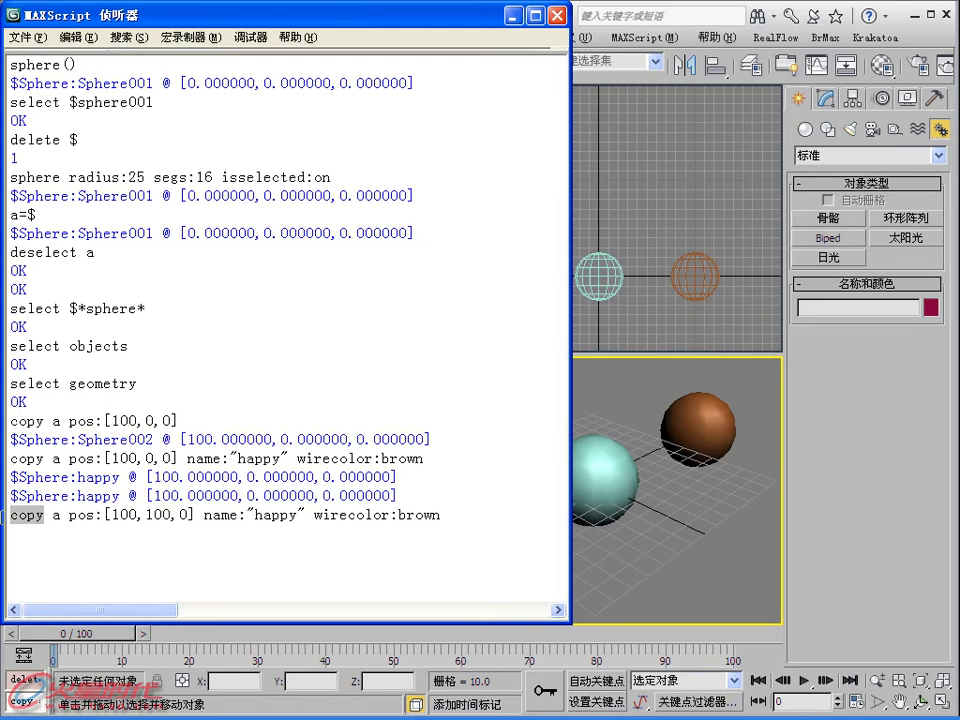
pyautogui.write('instance')
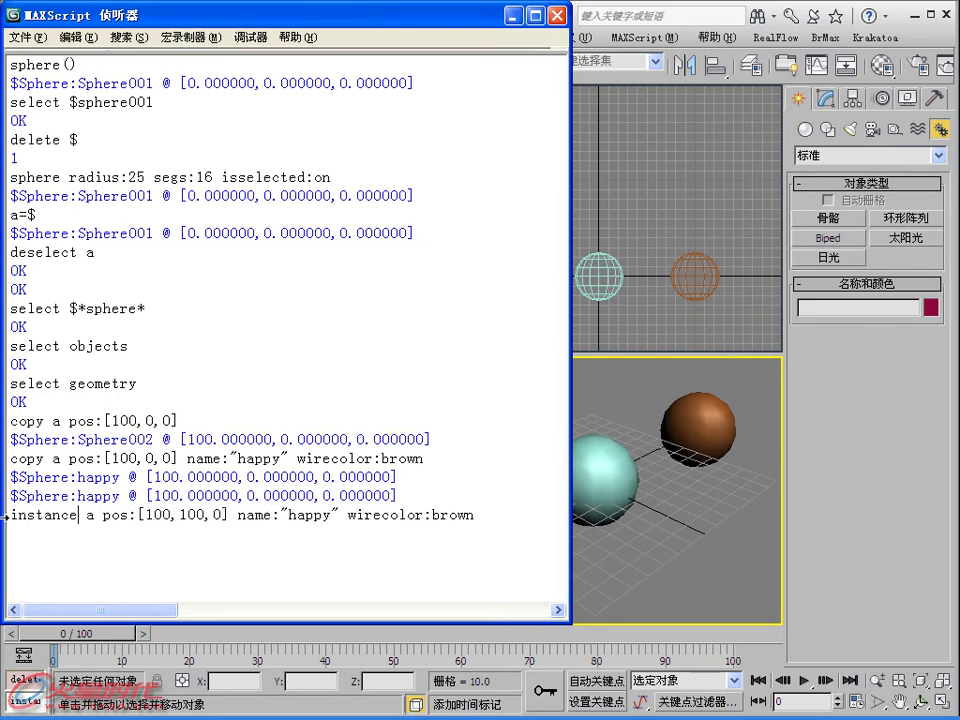
pyautogui.click(482, 510)
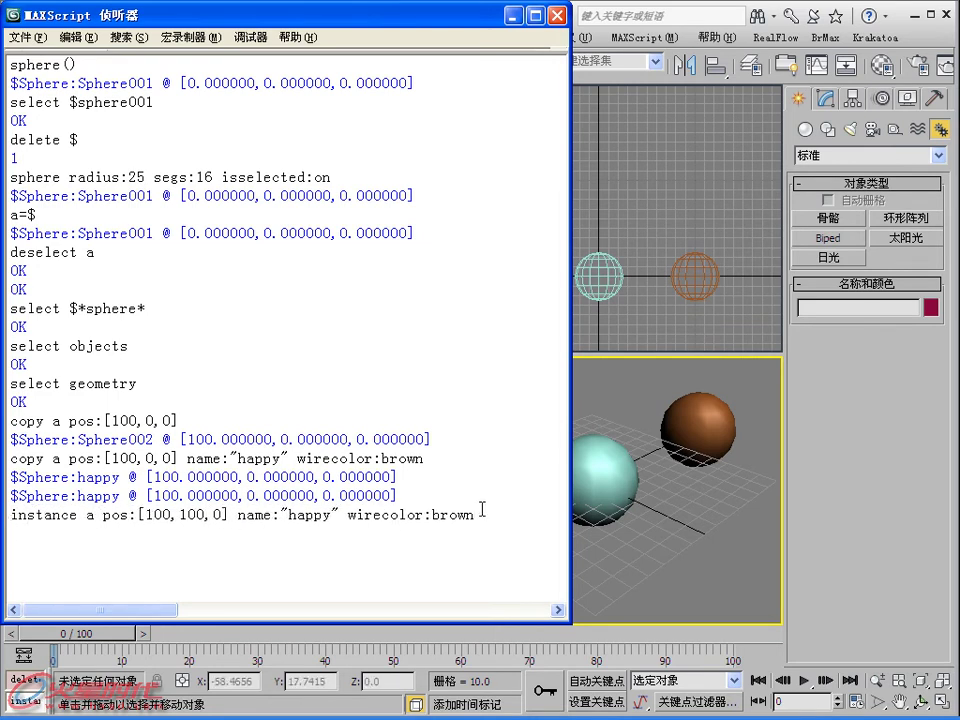
pyautogui.press('Return')
pyautogui.click(681, 484)
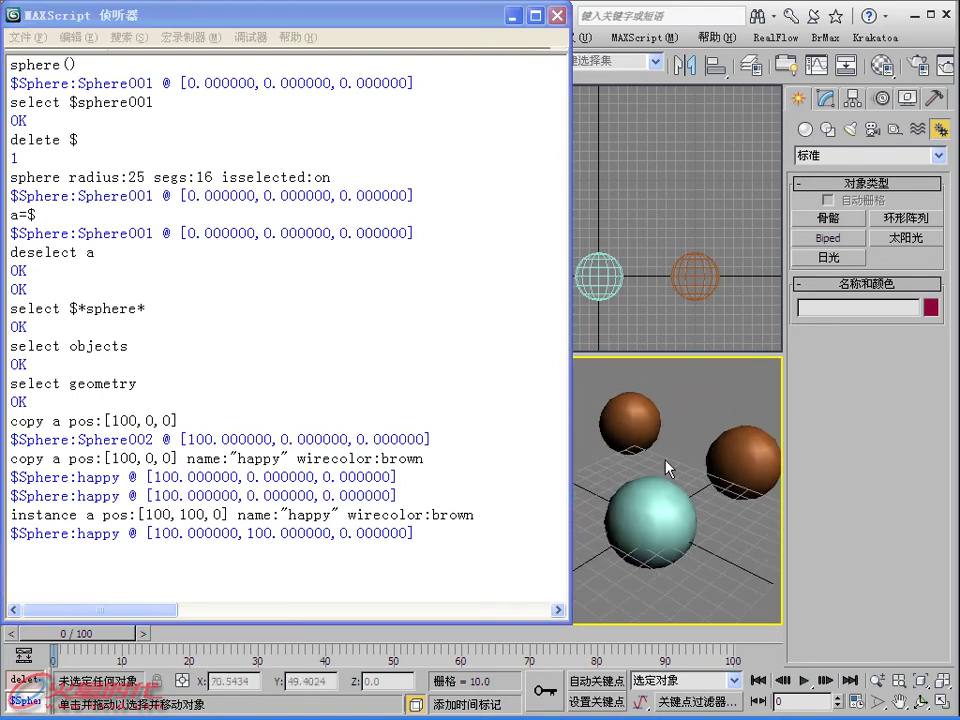
# Try enlarging a brown happy sphere's radius in the Modify panel, then revert it to 25
pyautogui.click(628, 418)
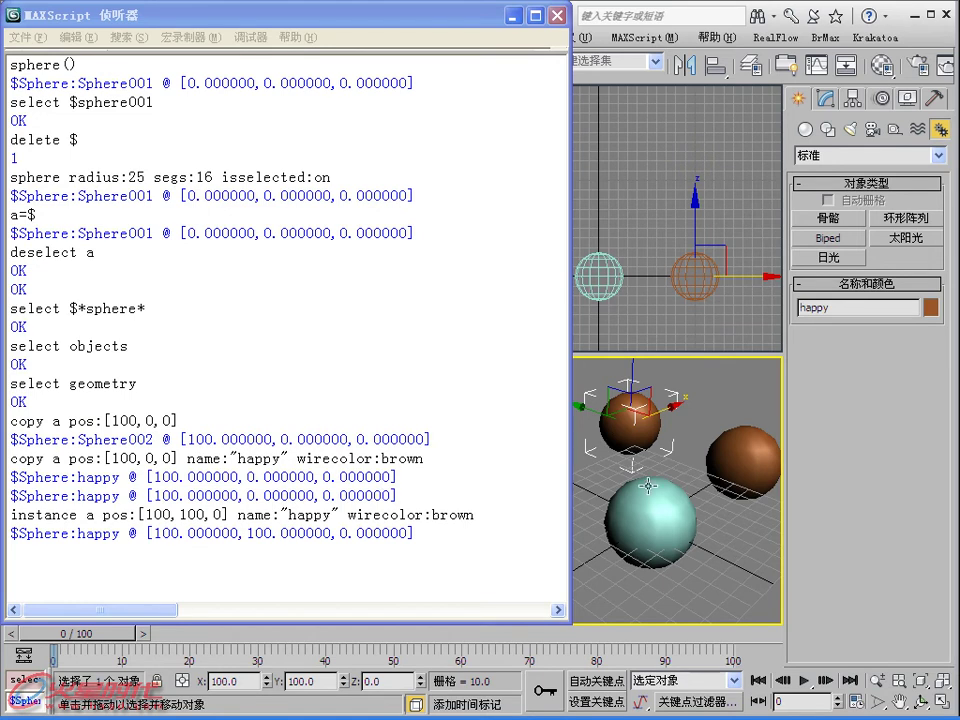
pyautogui.click(742, 455)
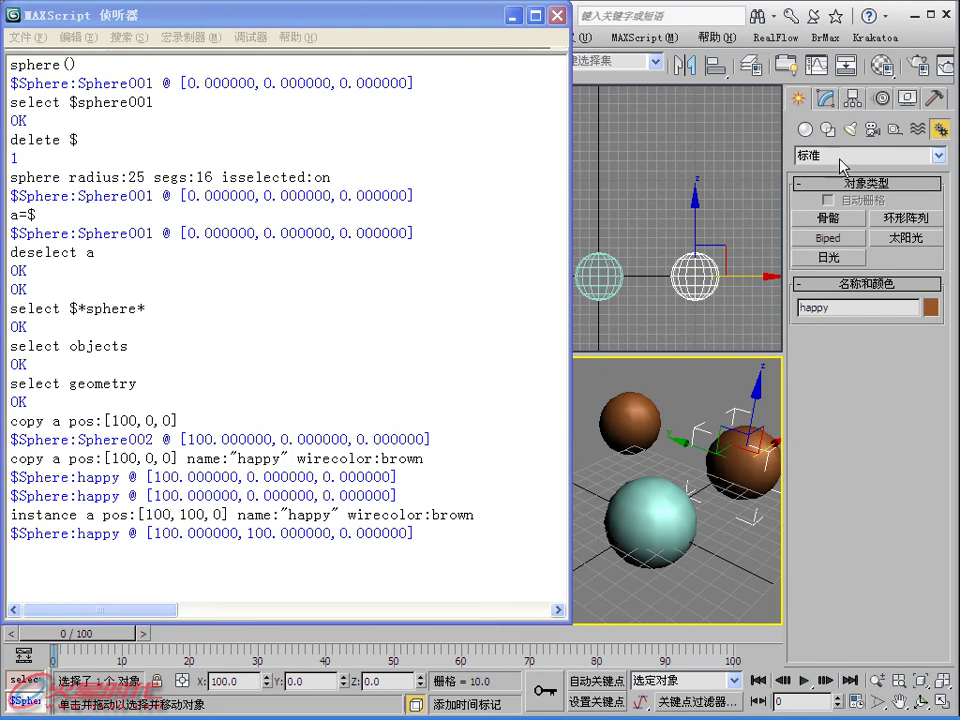
pyautogui.click(826, 98)
pyautogui.moveTo(922, 352); pyautogui.dragTo(910, 335)
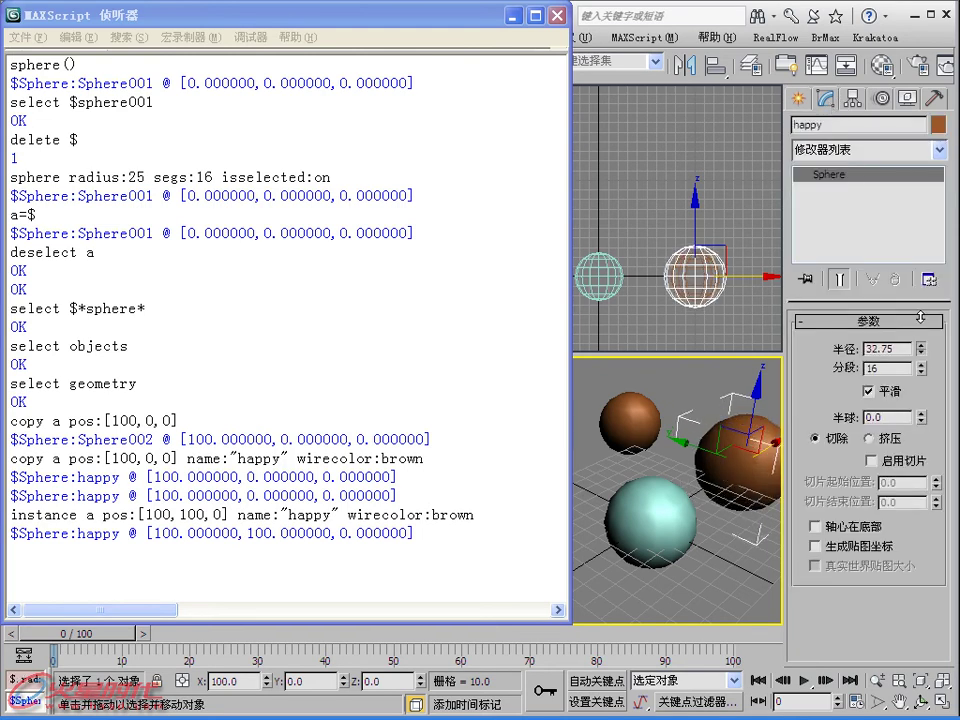
pyautogui.hotkey('ctrl', 'z')
pyautogui.click(634, 431)
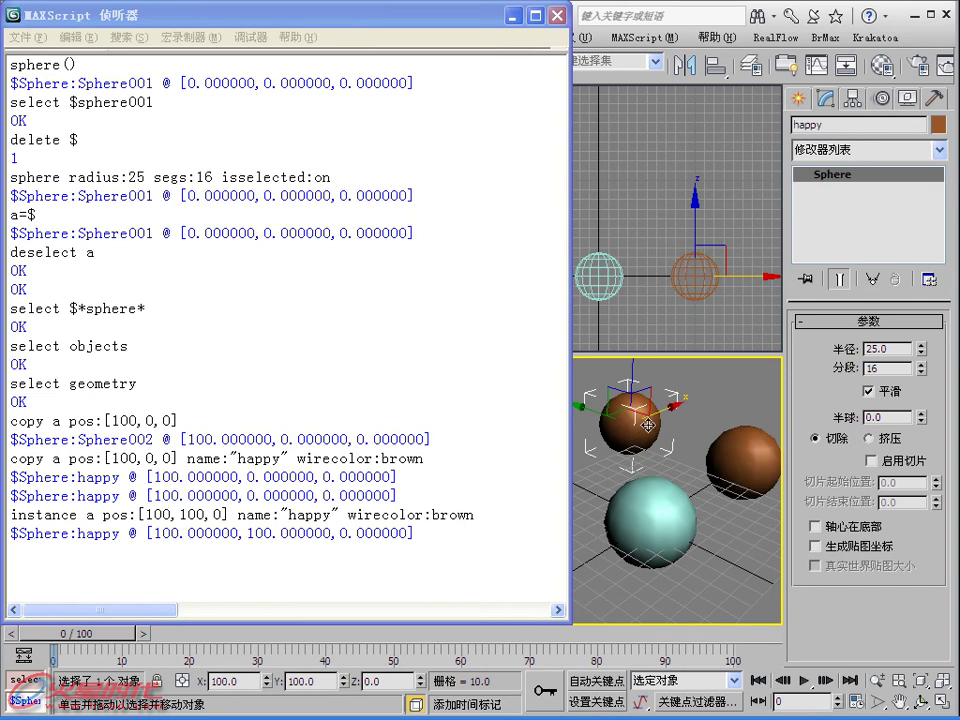
pyautogui.moveTo(922, 352); pyautogui.dragTo(890, 323)
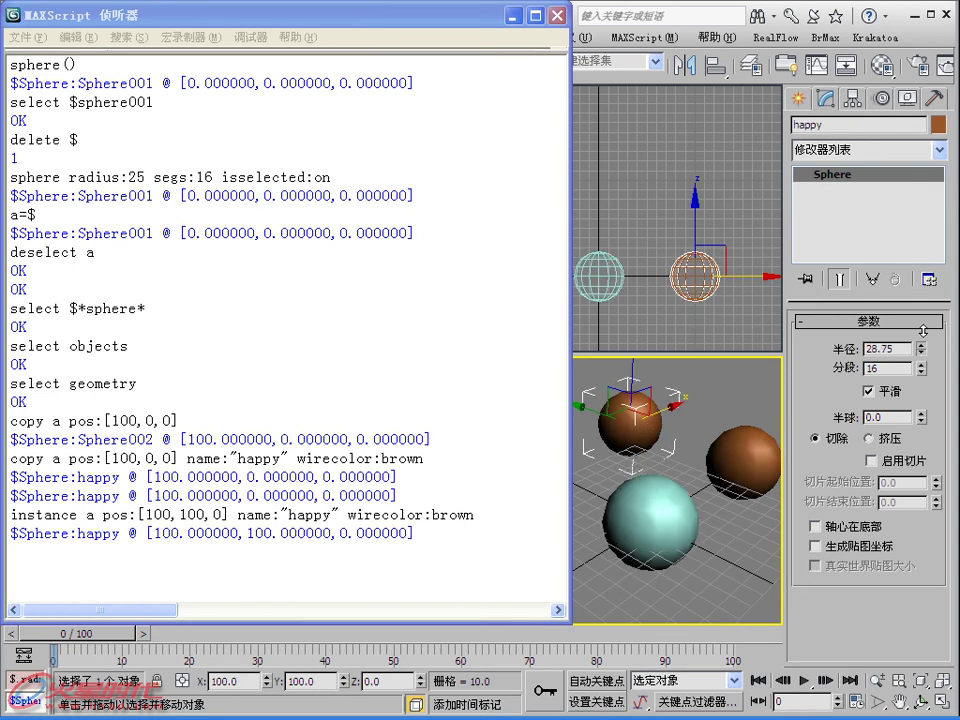
pyautogui.rightClick(890, 323)
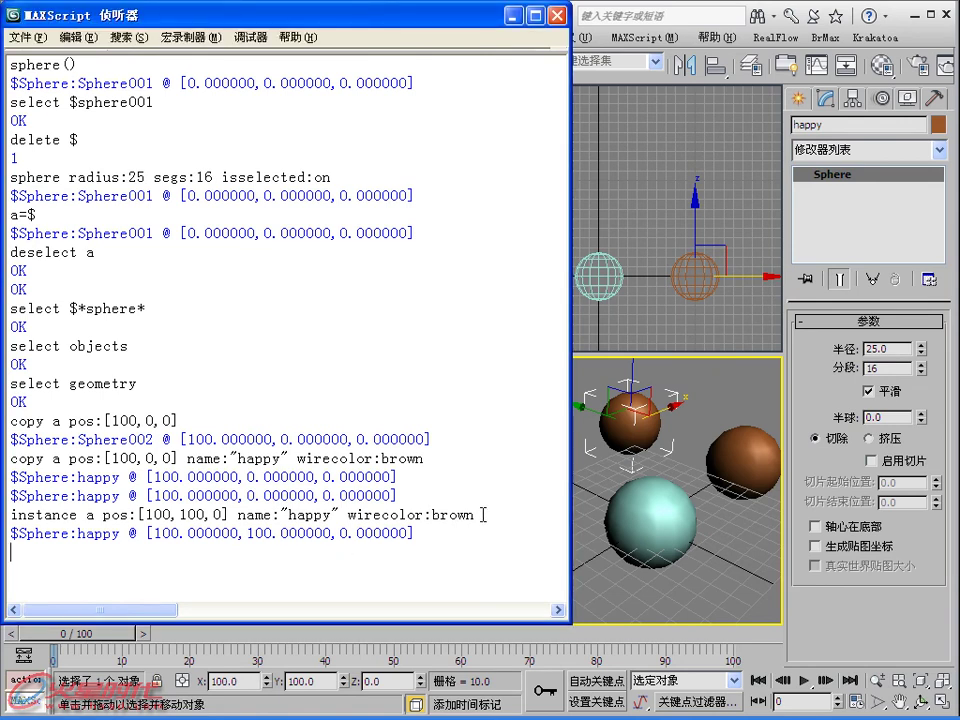
# Copy the instance command line onto the Listener's empty input line
pyautogui.moveTo(486, 514); pyautogui.dragTo(11, 515)
pyautogui.click(37, 552)
pyautogui.write('instance a pos:[100,100,0] name:"happy" wirecolor:brown')
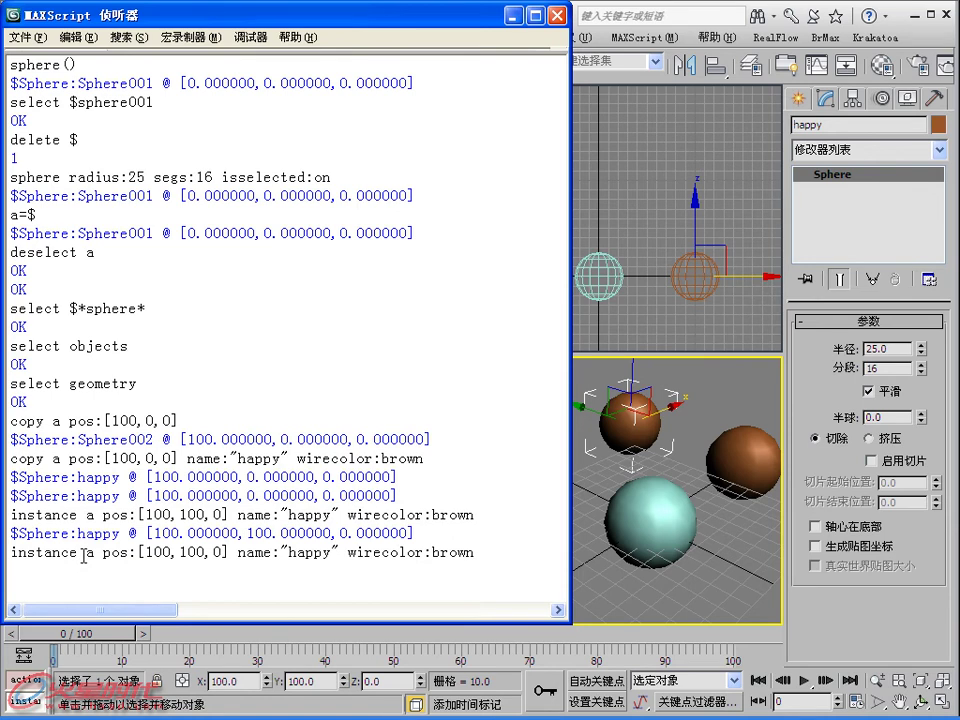
# Edit the copied line into reference a pos:[100,100,0] name:"ugly" wirecolor:yellow and run it
pyautogui.moveTo(76, 552); pyautogui.dragTo(4, 552)
pyautogui.write('reference')
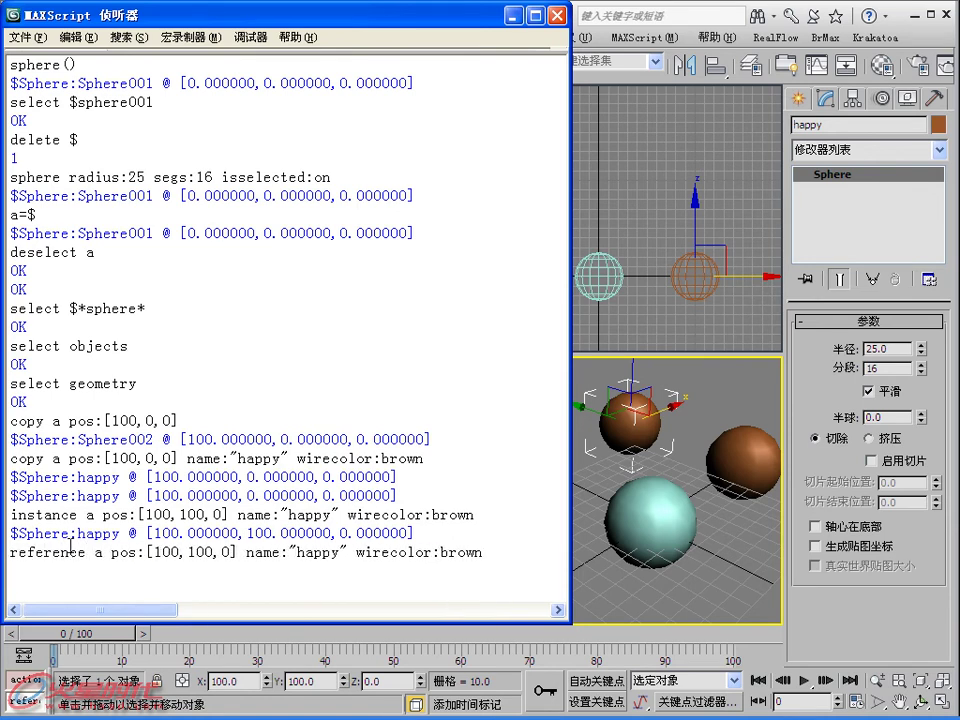
pyautogui.moveTo(340, 556); pyautogui.dragTo(298, 561)
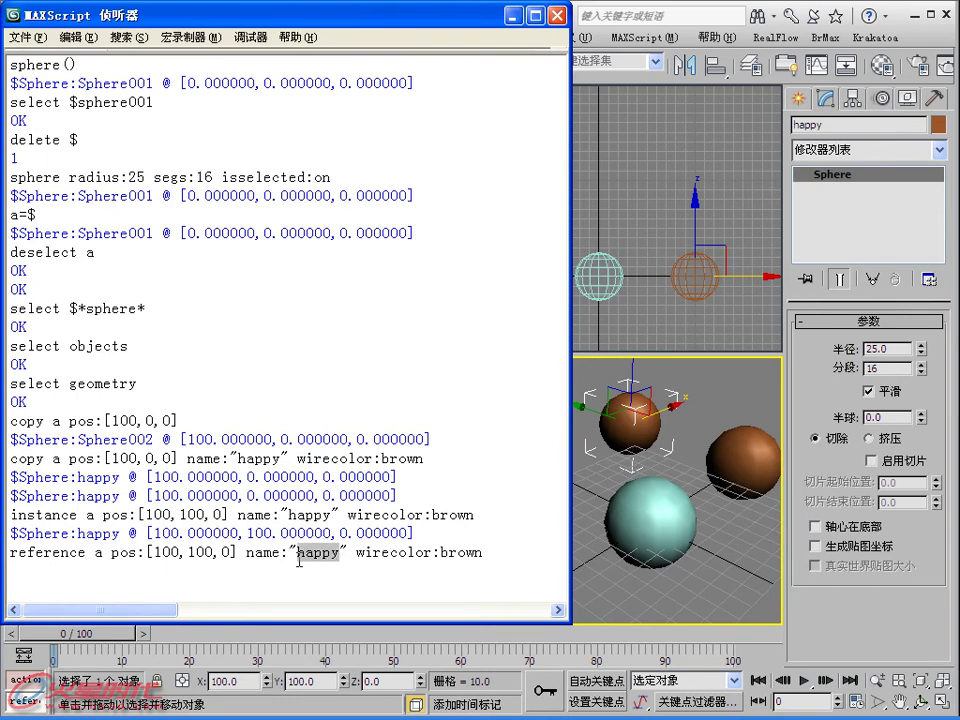
pyautogui.write('ugly')
pyautogui.doubleClick(427, 551)
pyautogui.moveTo(437, 551); pyautogui.dragTo(476, 552)
pyautogui.write('yello')
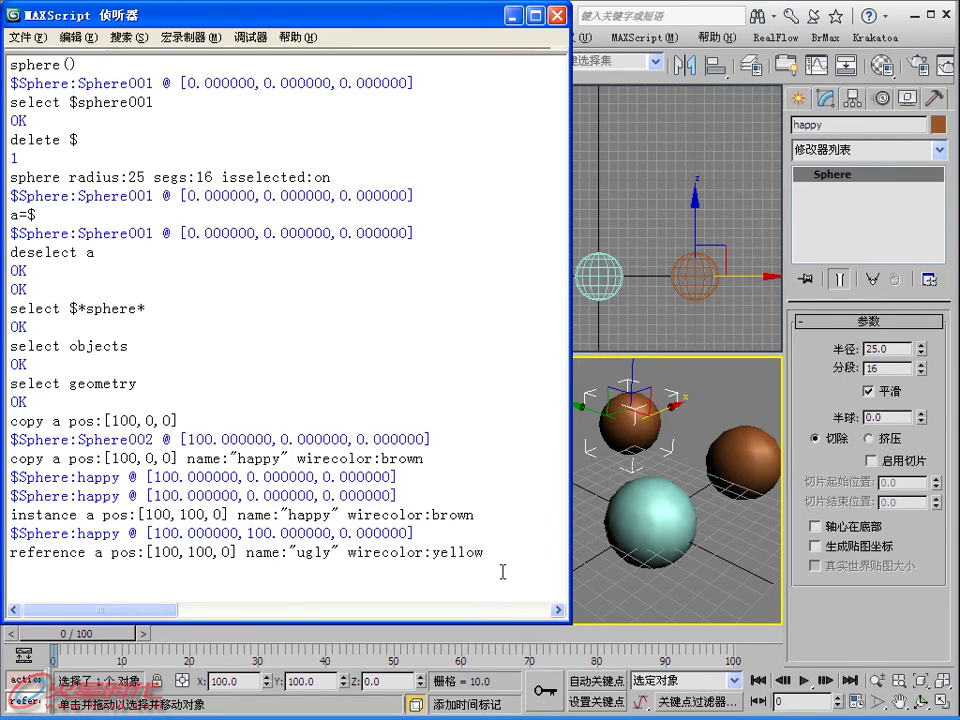
pyautogui.press('Return')
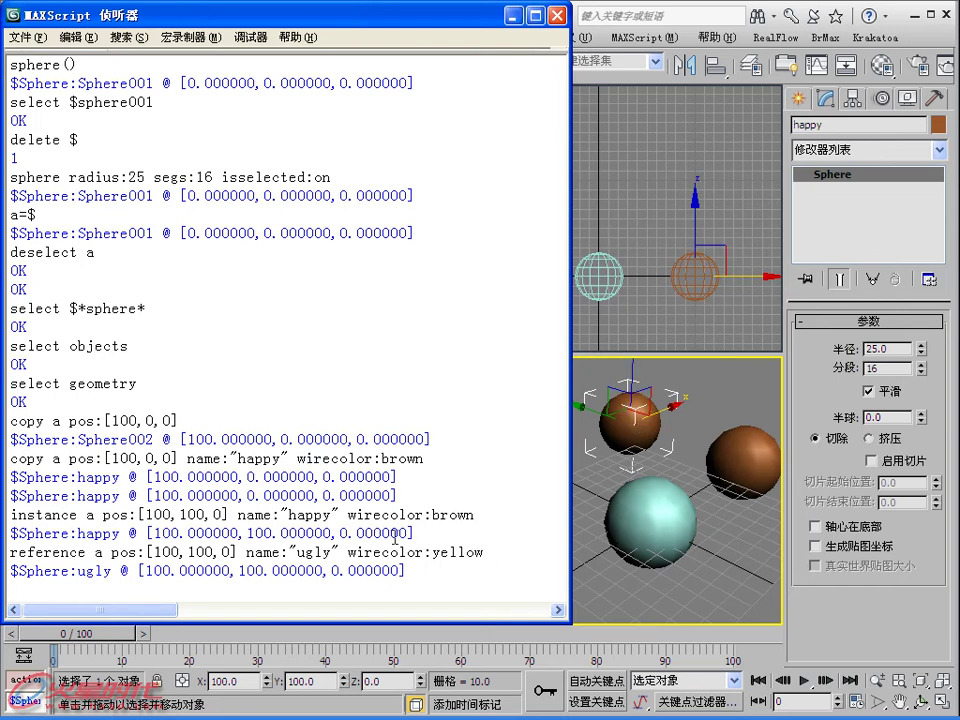
# Move the selected sphere to [-100,0,0] with $.pos=[-100,0,0]
pyautogui.write('$.pos=[]')
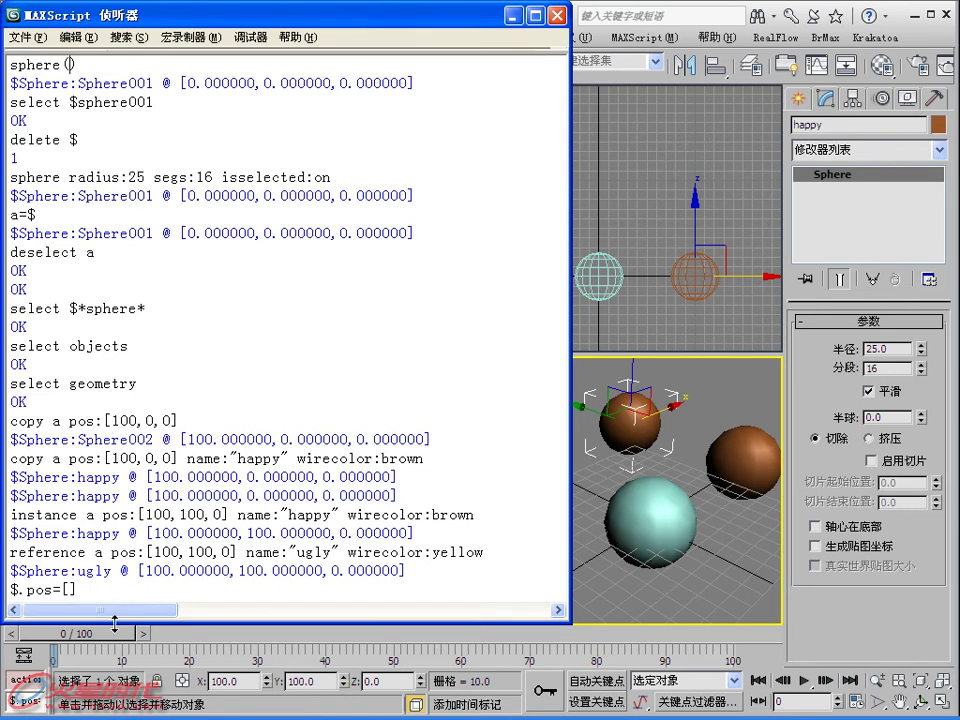
pyautogui.press('Left')
pyautogui.write('100')
pyautogui.write(',')
pyautogui.press('BackSpace')
pyautogui.press('BackSpace')
pyautogui.press('BackSpace')
pyautogui.press('BackSpace')
pyautogui.write('1')
pyautogui.write('-100')
pyautogui.write(',0,0')
pyautogui.write(']')
pyautogui.press('Return')
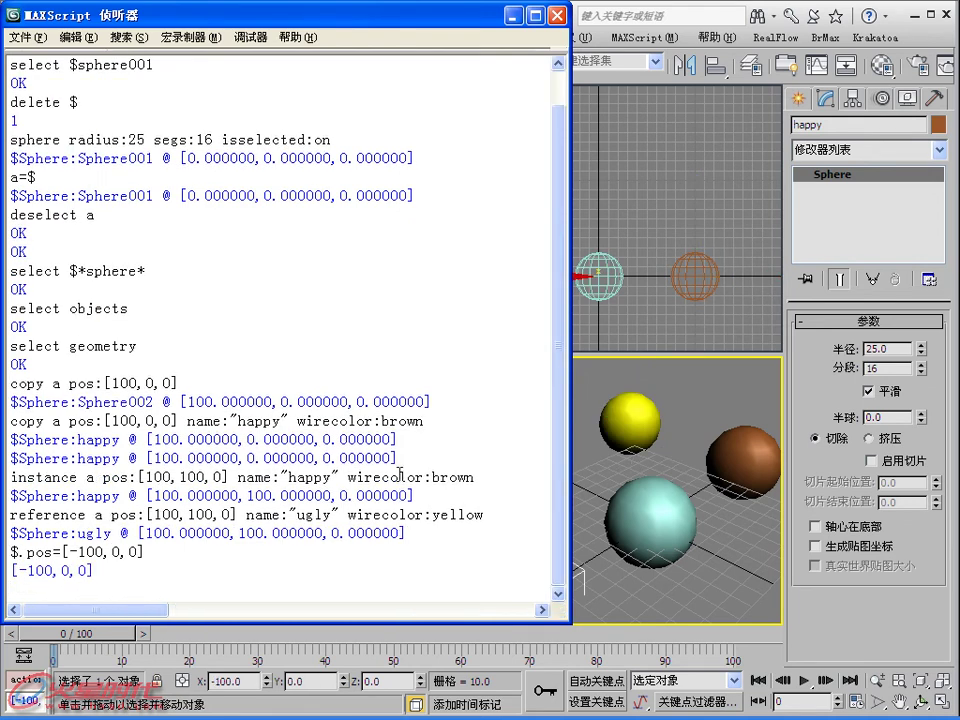
pyautogui.scroll(-3, 658, 455)
pyautogui.scroll(-2, 660, 440)
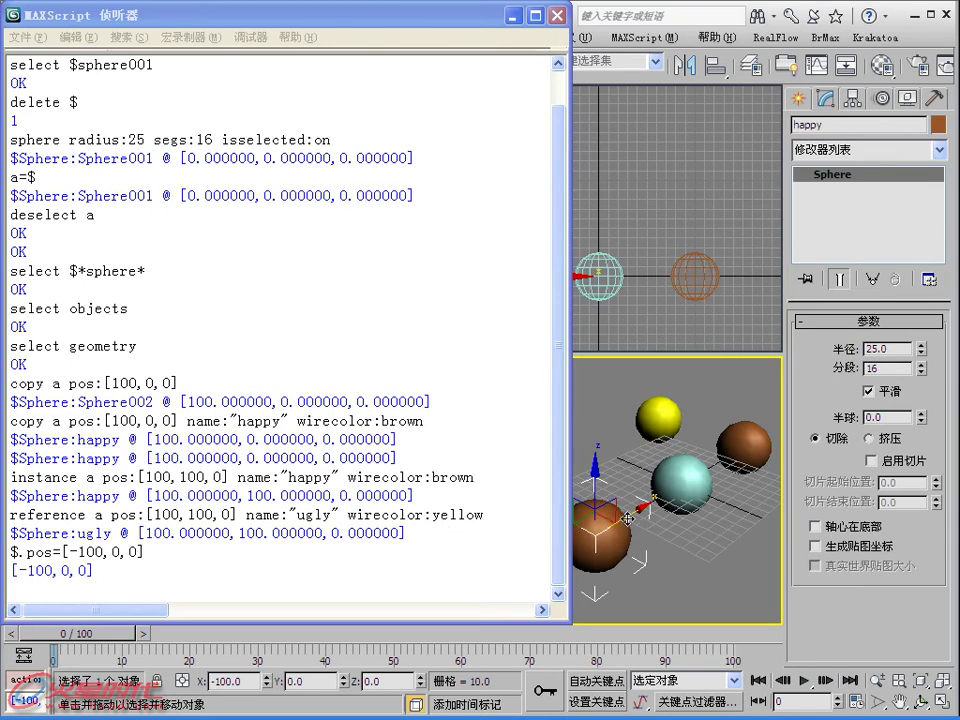
# Compare the yellow and brown spheres, then select both happy spheres and delete them
pyautogui.click(667, 408)
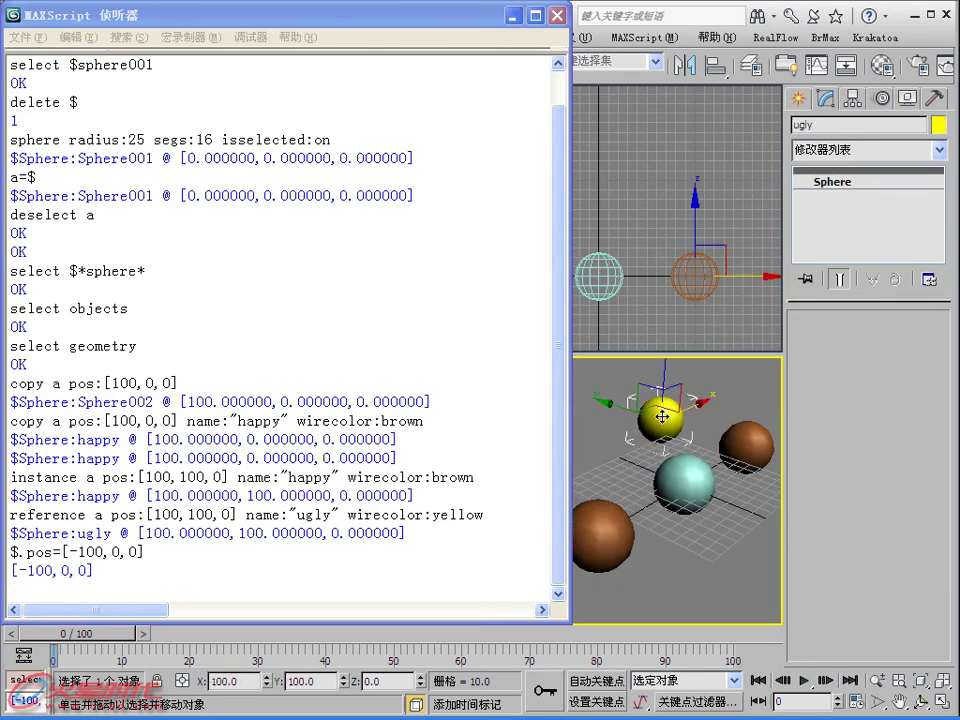
pyautogui.click(600, 535)
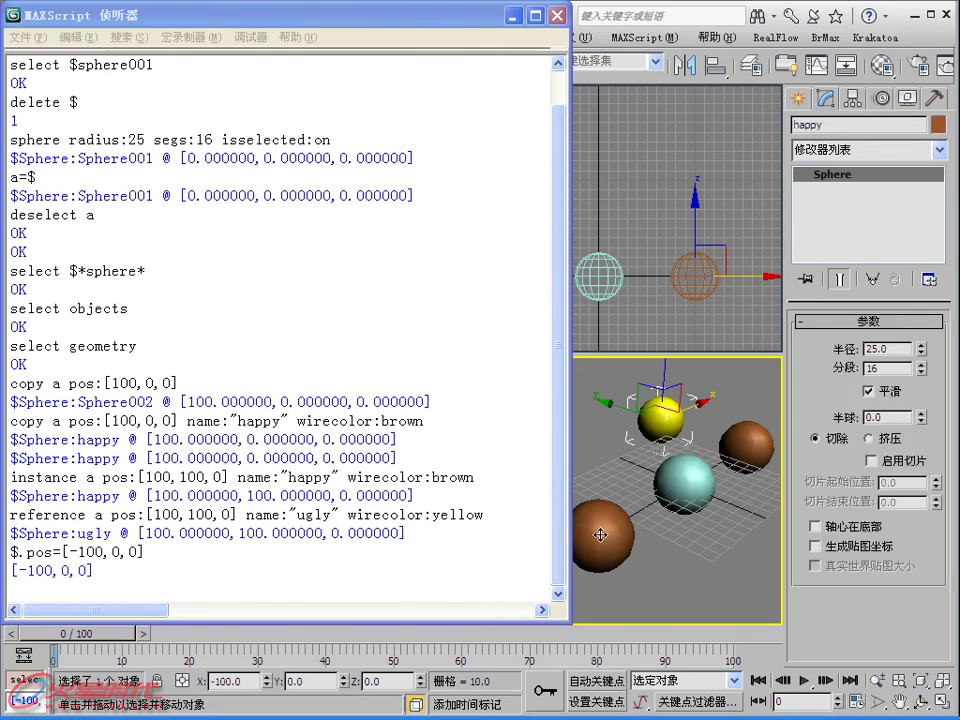
pyautogui.click(667, 420)
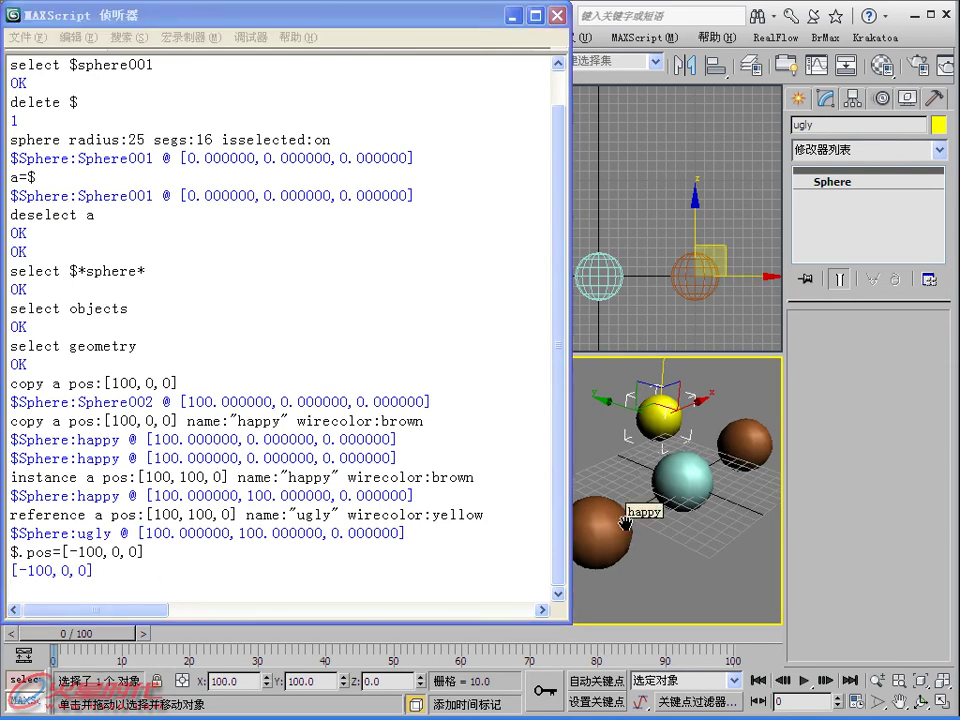
pyautogui.click(625, 523)
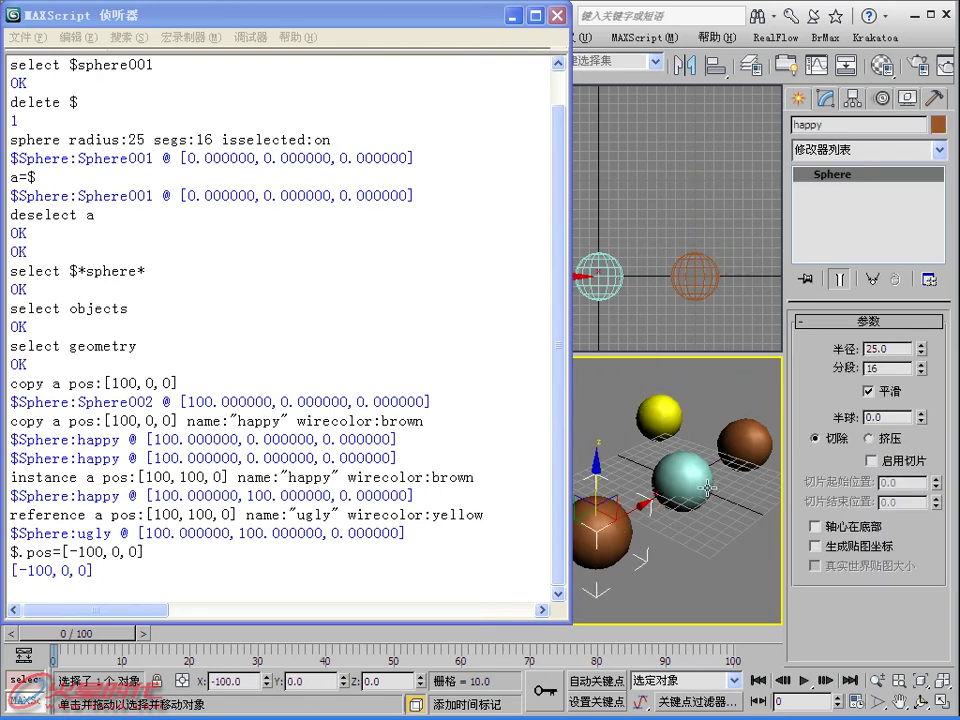
pyautogui.keyDown('ctrl'); pyautogui.click(745, 443); pyautogui.keyUp('ctrl')
pyautogui.press('Delete')
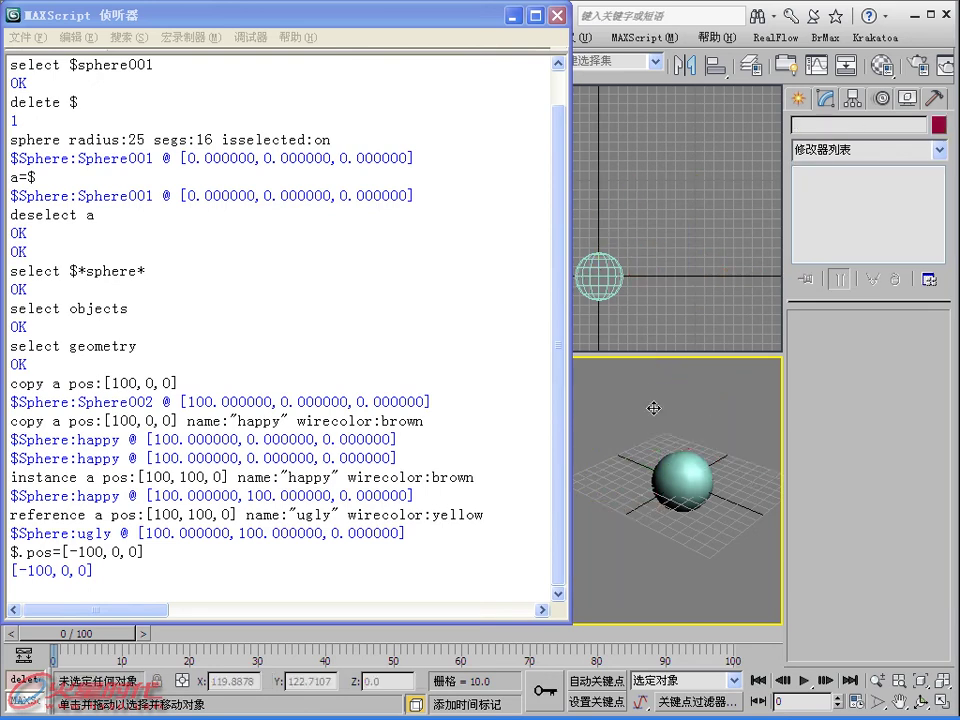
pyautogui.moveTo(638, 440)
pyautogui.mouseDown(button='middle')
pyautogui.moveTo(671, 452)
pyautogui.moveTo(647, 446)
pyautogui.moveTo(642, 459)
pyautogui.mouseUp(button='middle')
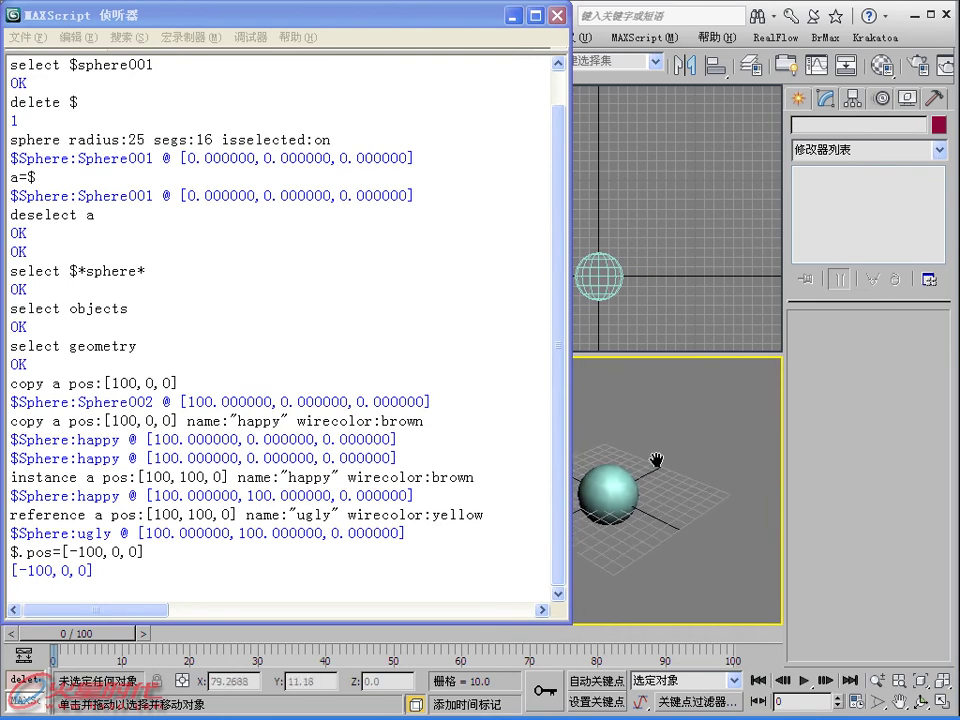
pyautogui.click(80, 578)
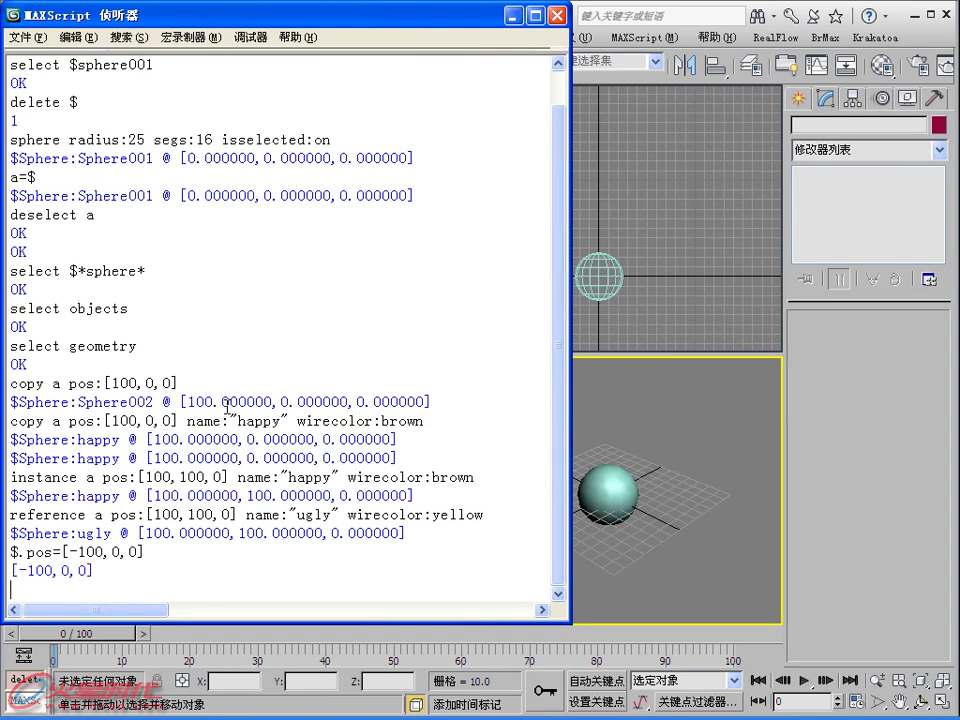
# Create a circle at [100,0,0] with the circle pos:[100,0,0] command
pyautogui.write('circle')
pyautogui.click(798, 97)
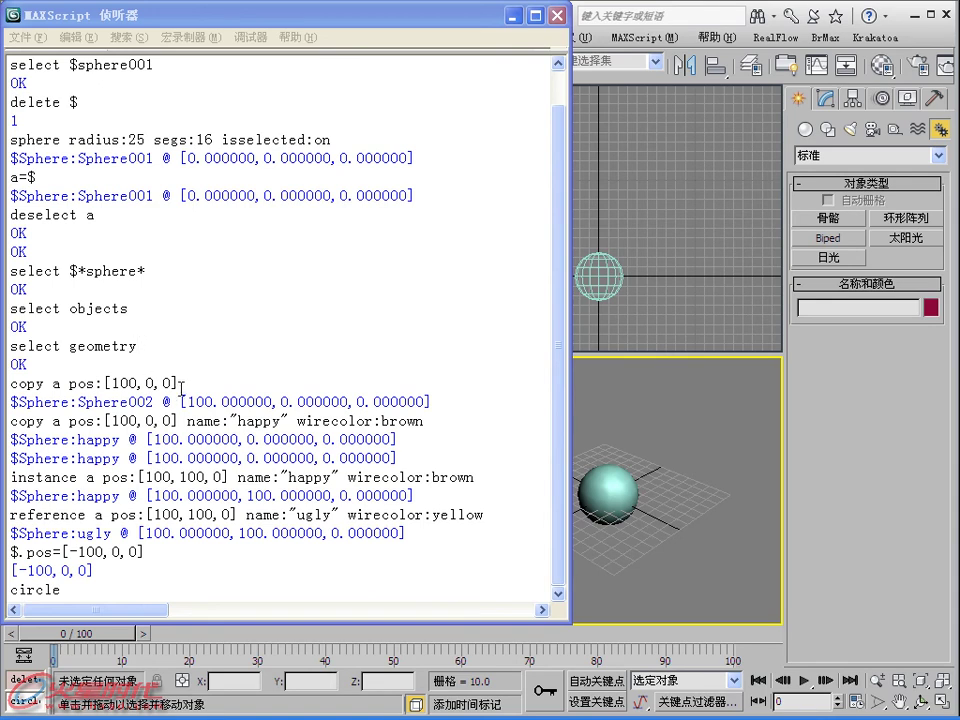
pyautogui.moveTo(181, 385); pyautogui.dragTo(69, 384)
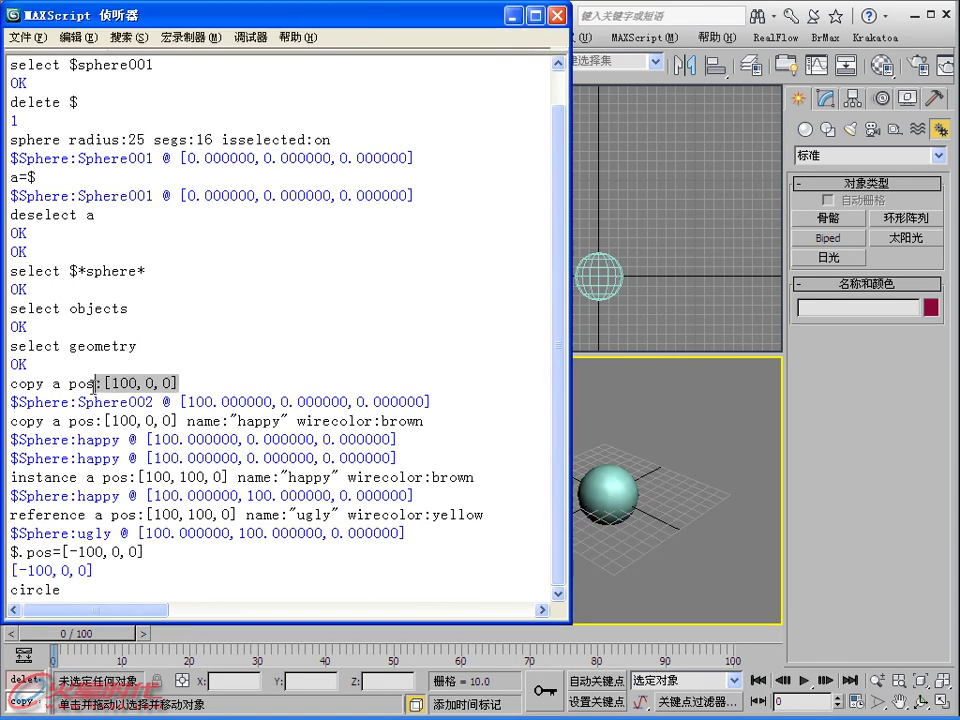
pyautogui.click(92, 589)
pyautogui.write('pos:[100,0,0]')
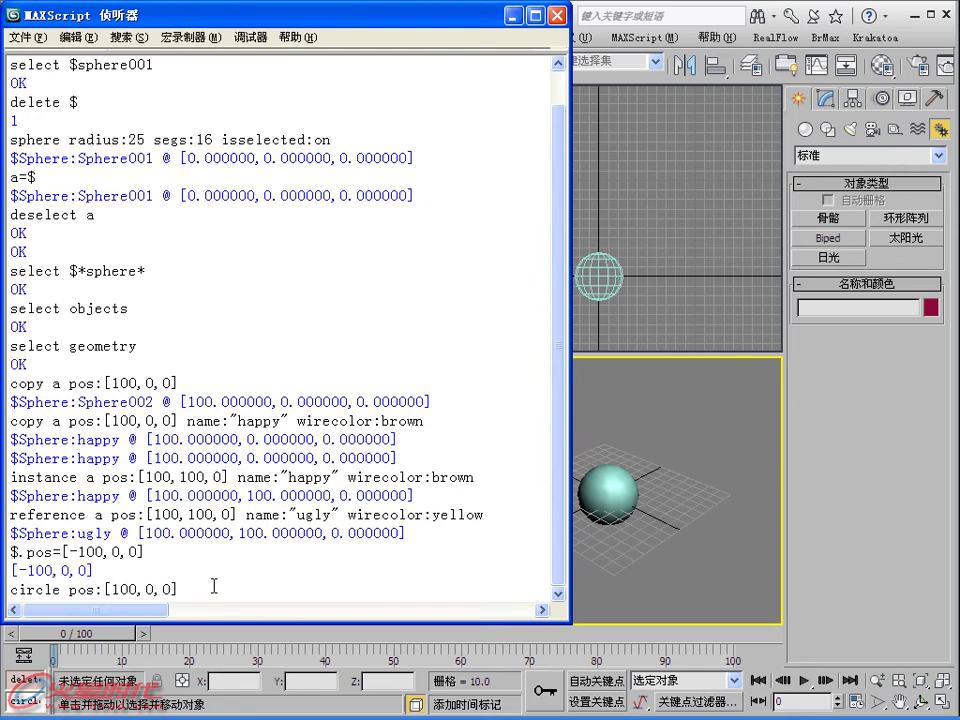
pyautogui.press('Return')
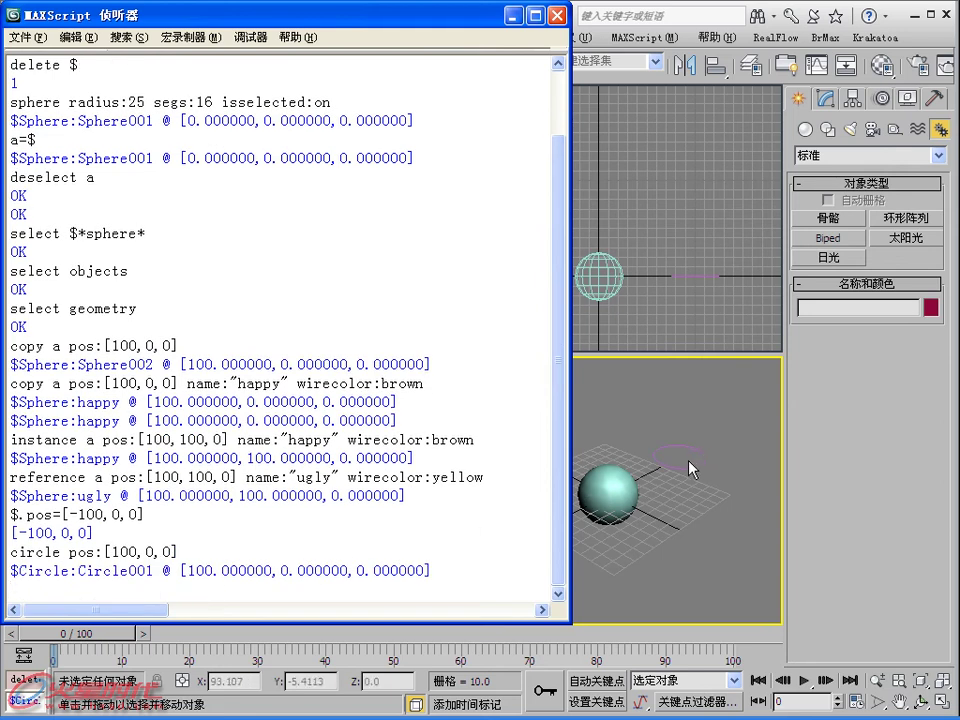
# Create an omni light at [150,0,0] with omnilight pos:[150,0,0]
pyautogui.moveTo(178, 552); pyautogui.dragTo(46, 552)
pyautogui.hotkey('ctrl', 'c')
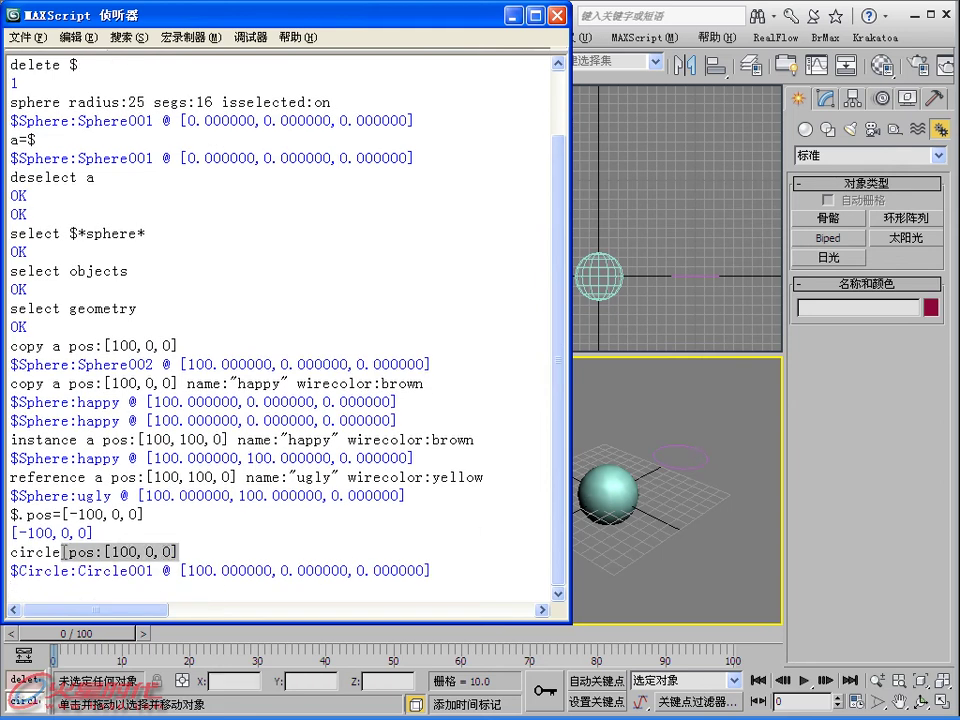
pyautogui.click(36, 589)
pyautogui.write('omni')
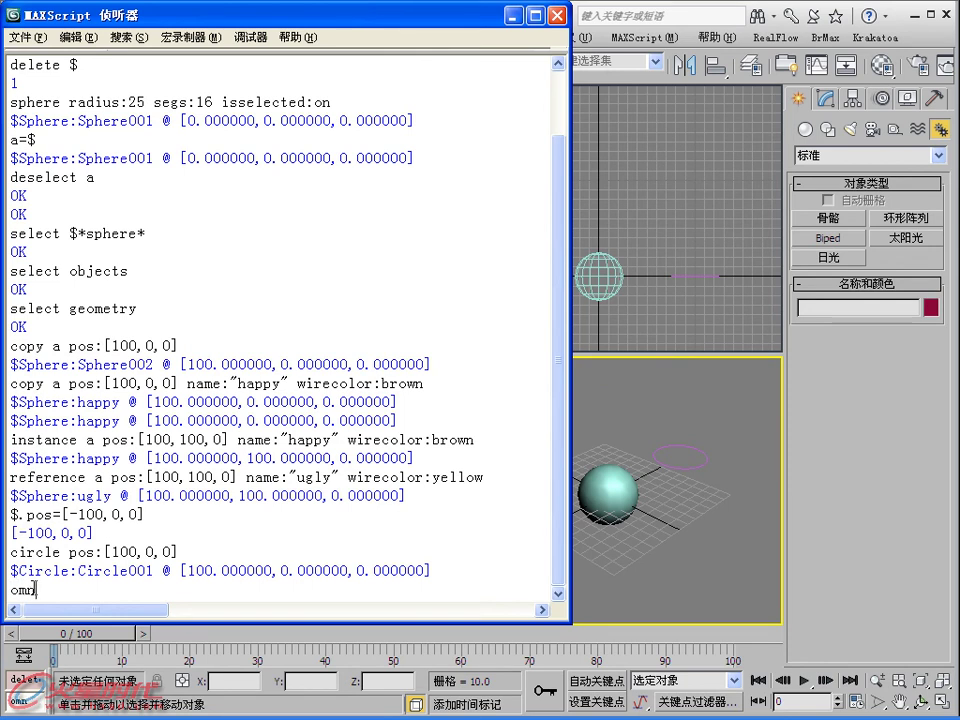
pyautogui.write('light')
pyautogui.hotkey('ctrl', 'v')
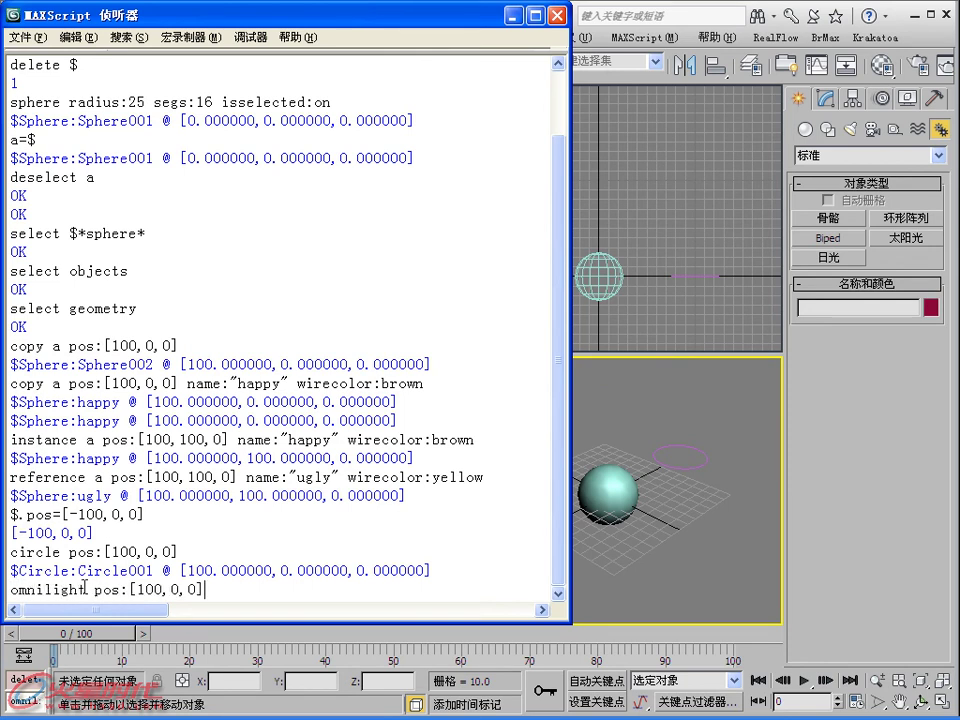
pyautogui.click(147, 590)
pyautogui.press('Delete')
pyautogui.write('5')
pyautogui.press('Return')
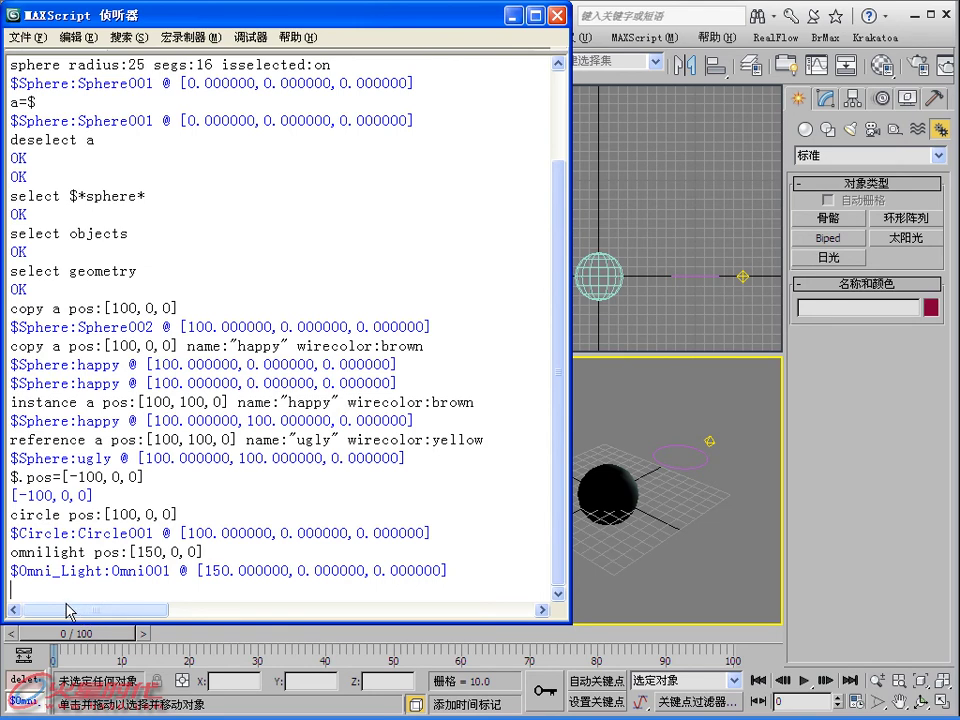
# Create a dummy at [200,0,0] with dummy pos:[200,0,0]
pyautogui.write('dummy ')
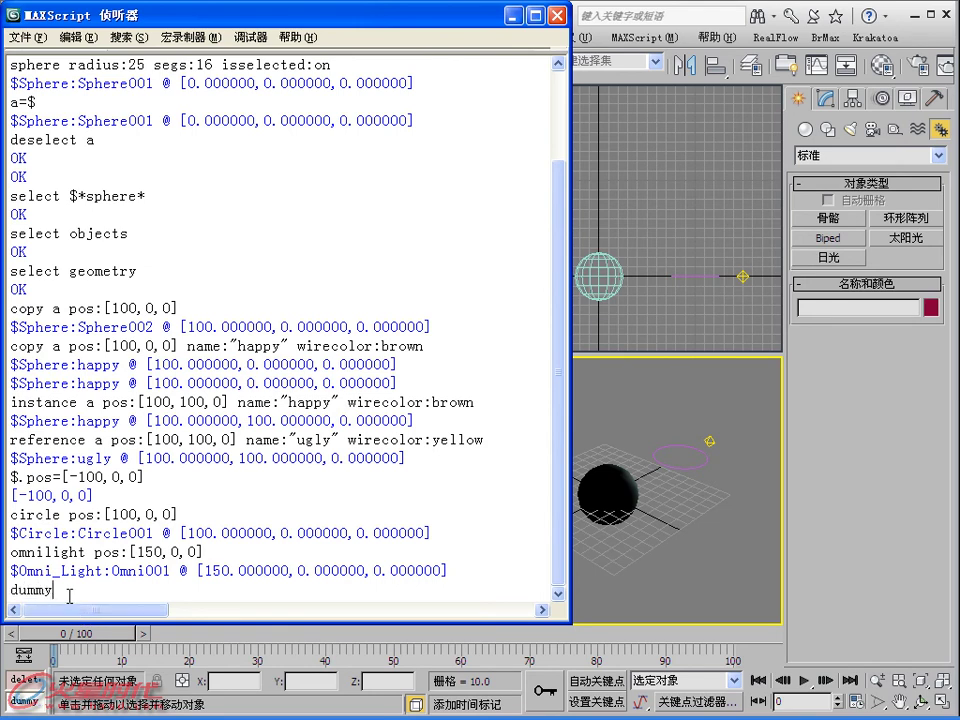
pyautogui.write('pos:[100,0,0]')
pyautogui.click(103, 590)
pyautogui.write('-')
pyautogui.press('BackSpace')
pyautogui.press('Delete')
pyautogui.write('2')
pyautogui.click(191, 582)
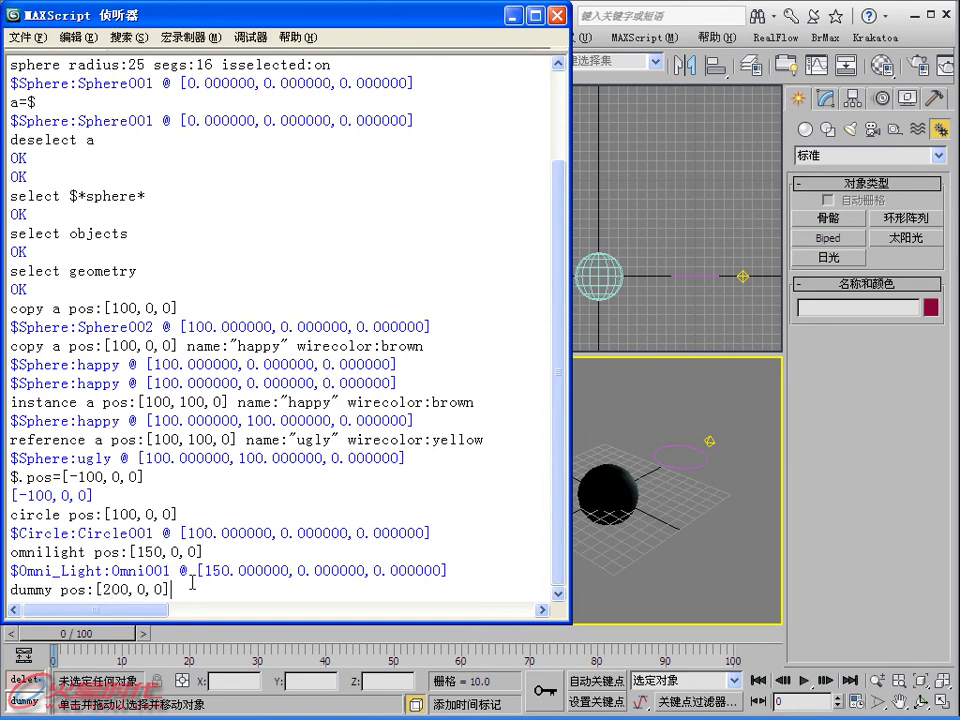
pyautogui.press('Return')
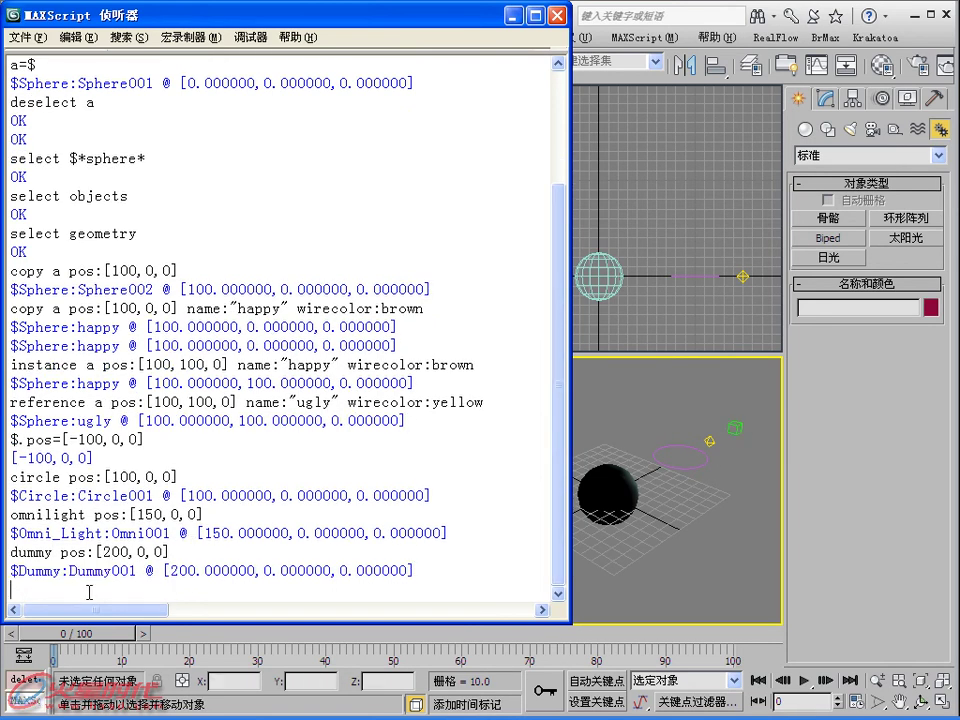
# Create a wind space warp at [249,0,0] with wind pos:[249,0,0]
pyautogui.write('wind()')
pyautogui.press('BackSpace')
pyautogui.write('pos:[100,0,0]')
pyautogui.moveTo(113, 590); pyautogui.dragTo(92, 590)
pyautogui.write('249')
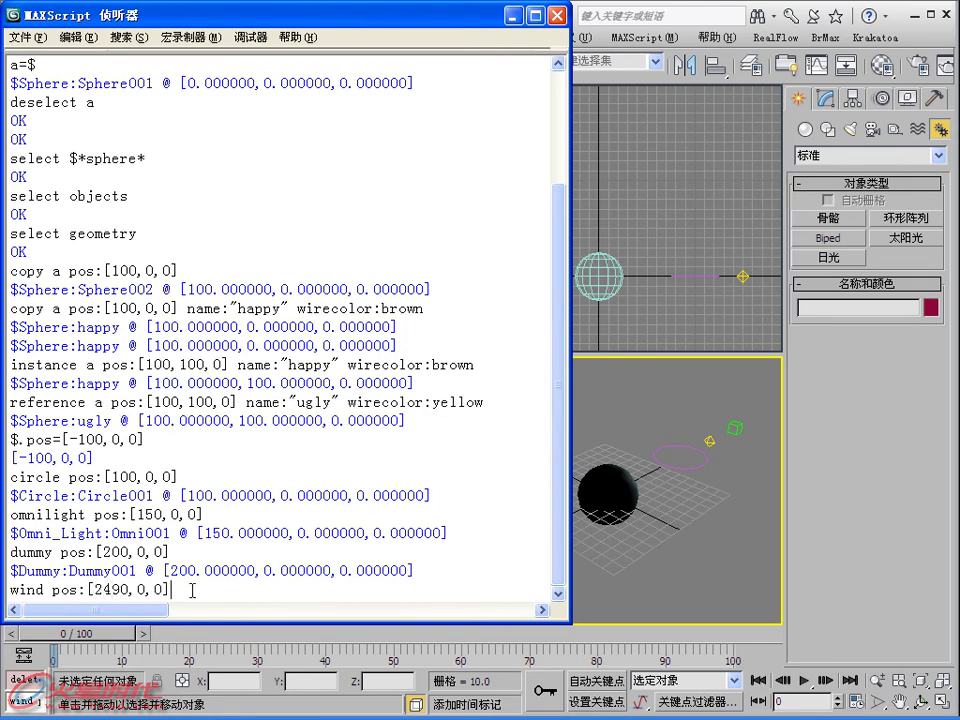
pyautogui.click(130, 590)
pyautogui.press('BackSpace')
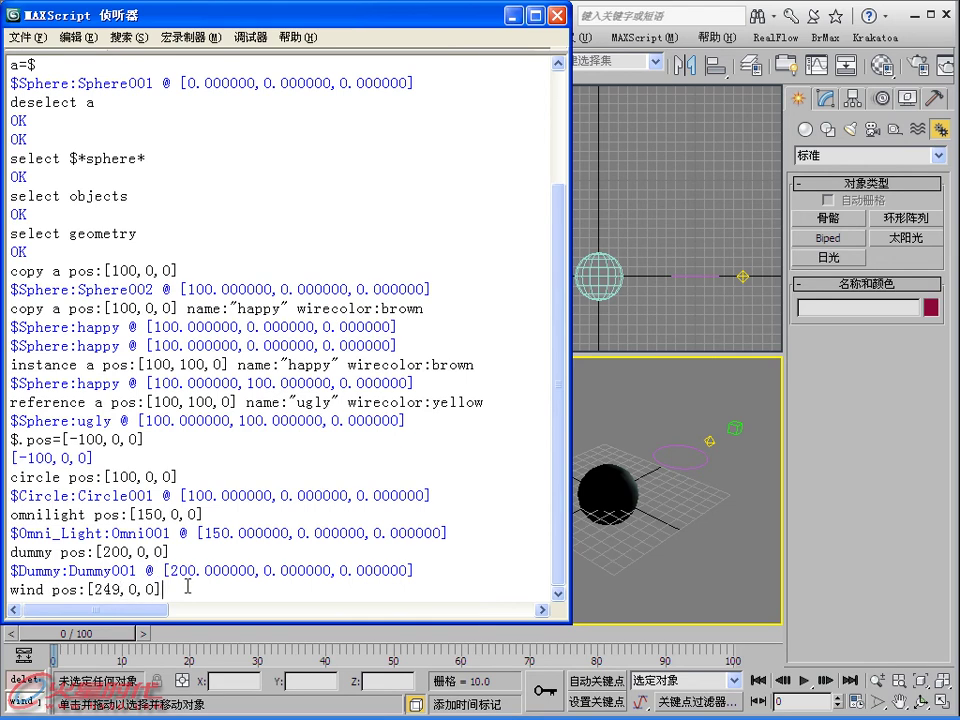
pyautogui.press('Return')
pyautogui.moveTo(743, 497); pyautogui.dragTo(724, 518, button='middle')
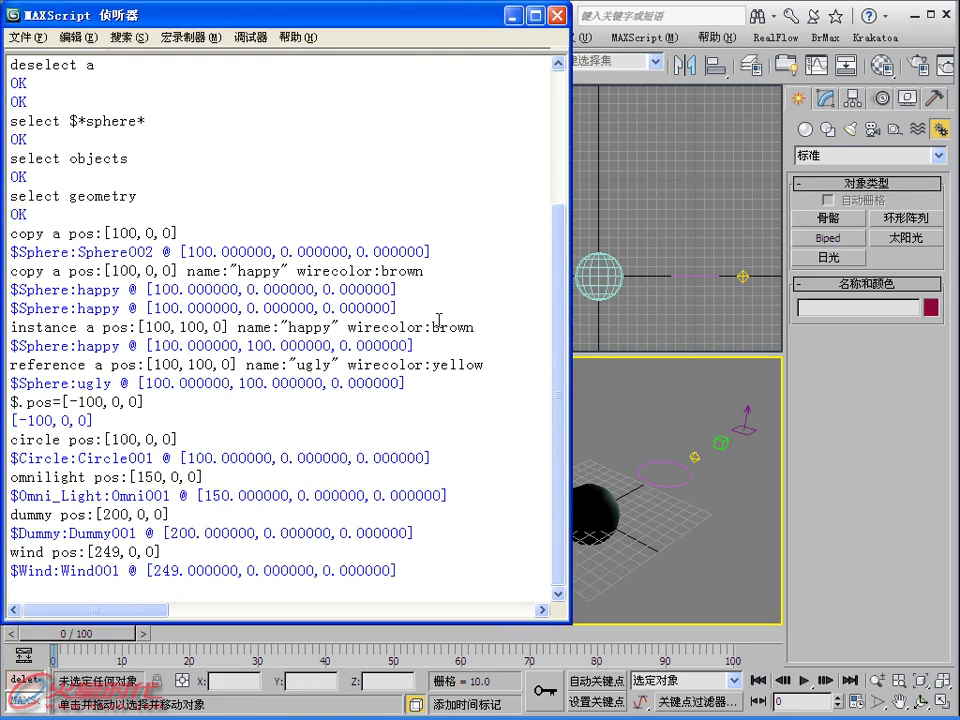
# Run select objects, then deselect objects to clear the selection
pyautogui.write('select objects')
pyautogui.press('Return')
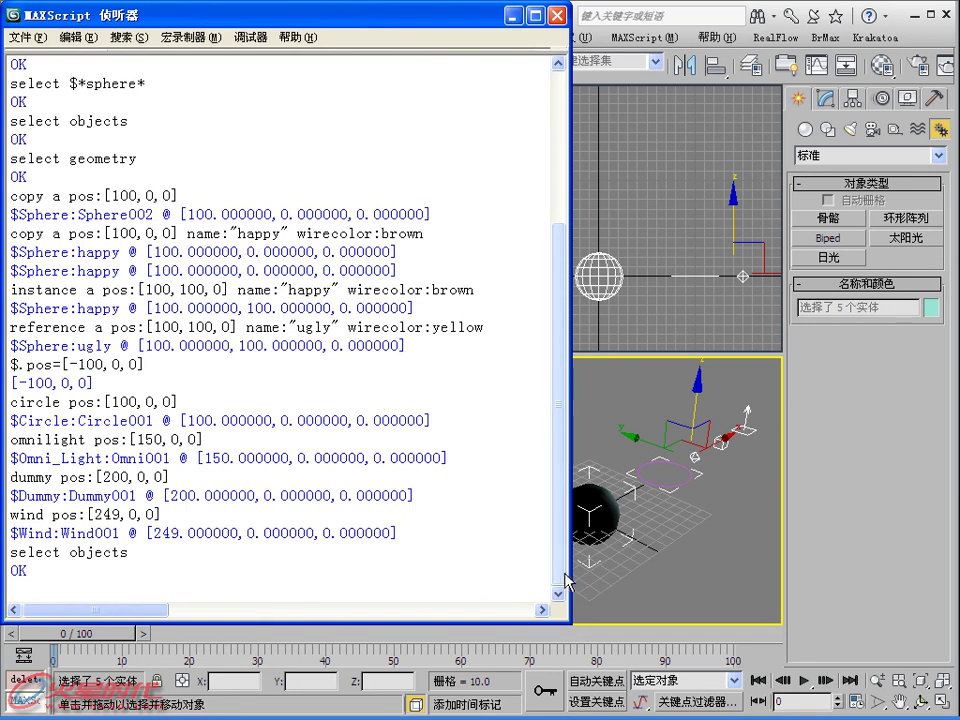
pyautogui.write('delse')
pyautogui.press('BackSpace')
pyautogui.press('BackSpace')
pyautogui.press('BackSpace')
pyautogui.write('select objects')
pyautogui.press('Return')
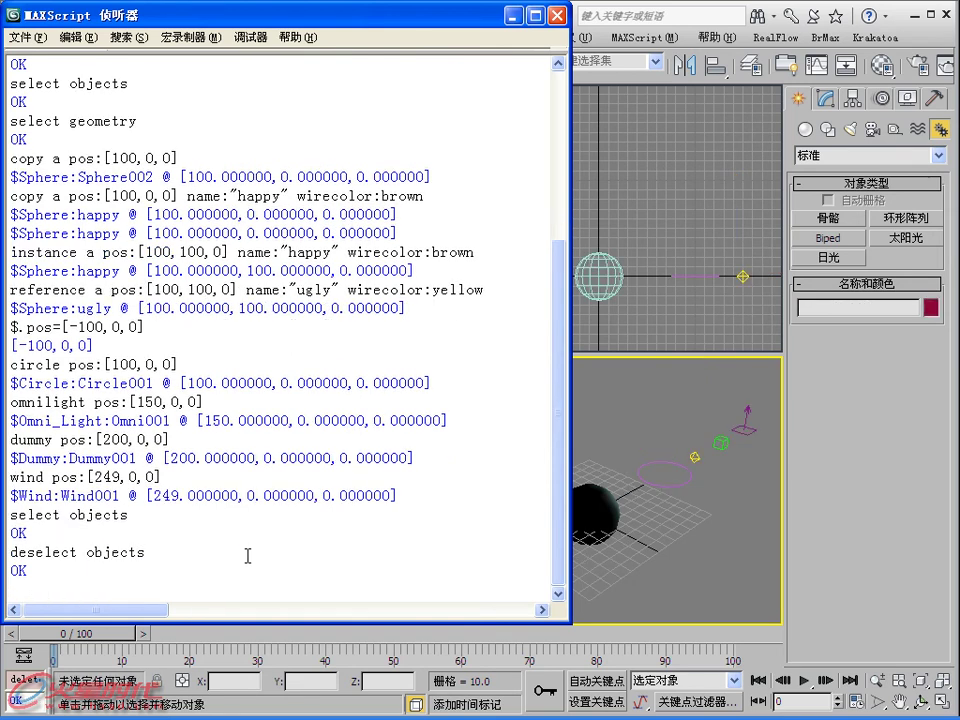
# Run select geometry and select shapes in the Listener
pyautogui.write('select')
pyautogui.press('BackSpace')
pyautogui.press('BackSpace')
pyautogui.write('lect geometry')
pyautogui.press('Return')
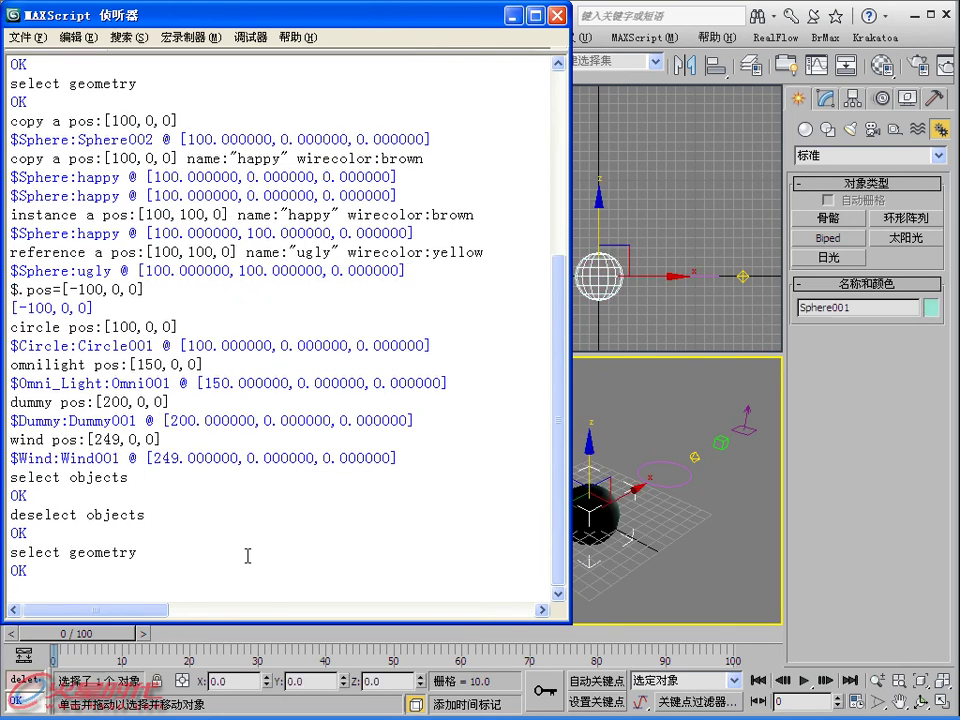
pyautogui.write('select shapes')
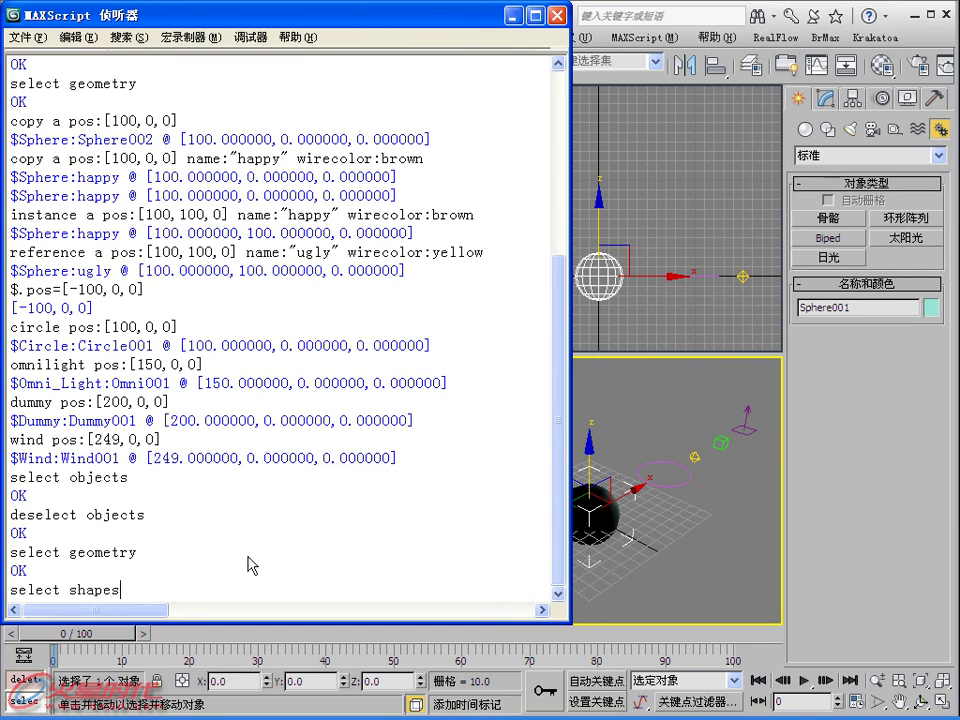
pyautogui.press('Return')
# Run select lights, select helpers and select spacewarps, leaving Wind001 selected
pyautogui.write('select ')
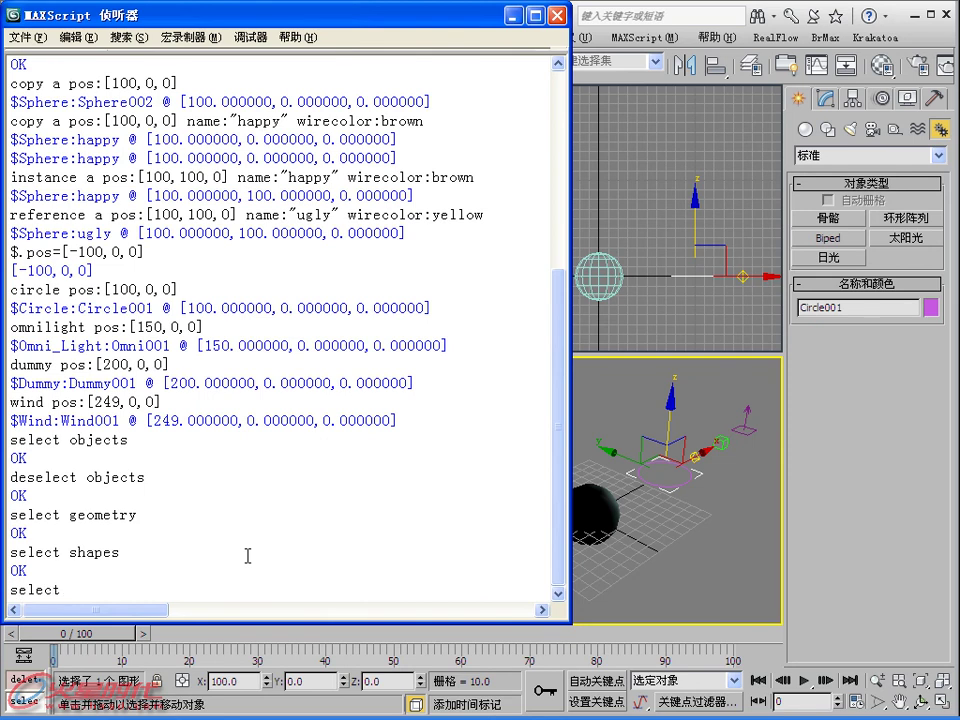
pyautogui.write('ieght')
pyautogui.press('BackSpace')
pyautogui.press('BackSpace')
pyautogui.press('BackSpace')
pyautogui.write('ght')
pyautogui.press('Return')
pyautogui.write('selecgt')
pyautogui.press('BackSpace')
pyautogui.press('BackSpace')
pyautogui.write('t helpers')
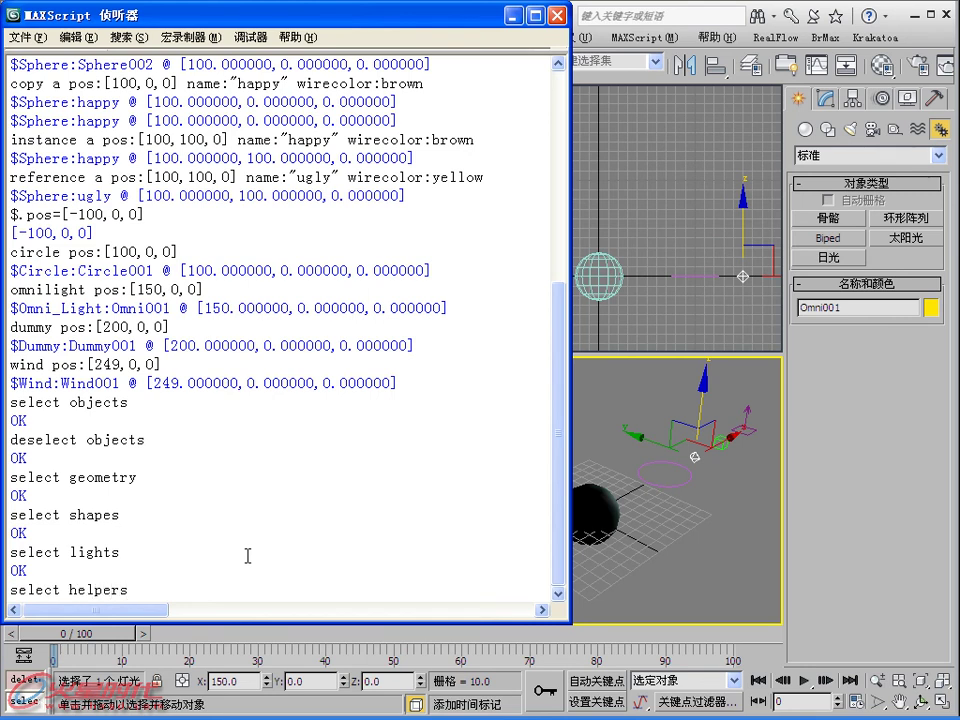
pyautogui.press('Return')
pyautogui.write('select')
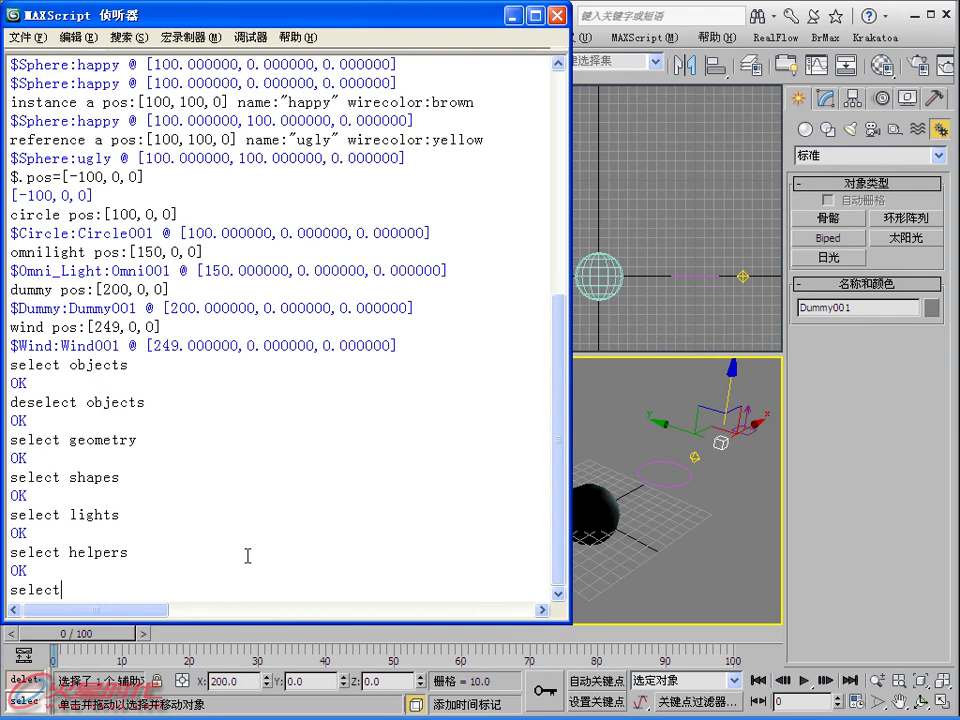
pyautogui.write(' spacewarps')
pyautogui.press('Return')
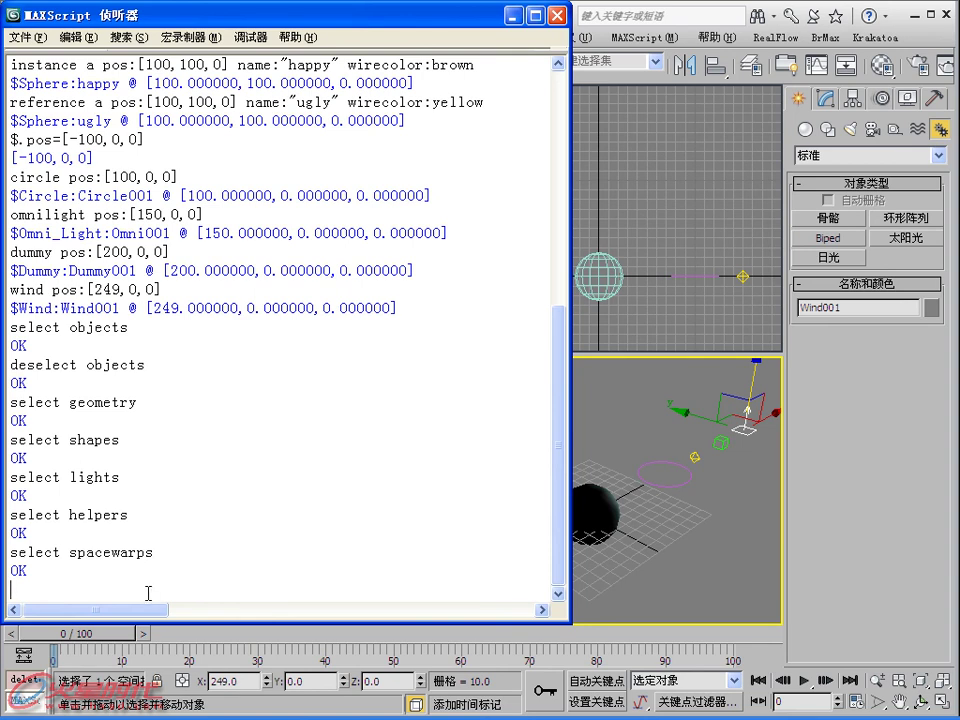
pyautogui.moveTo(153, 553); pyautogui.dragTo(10, 364)
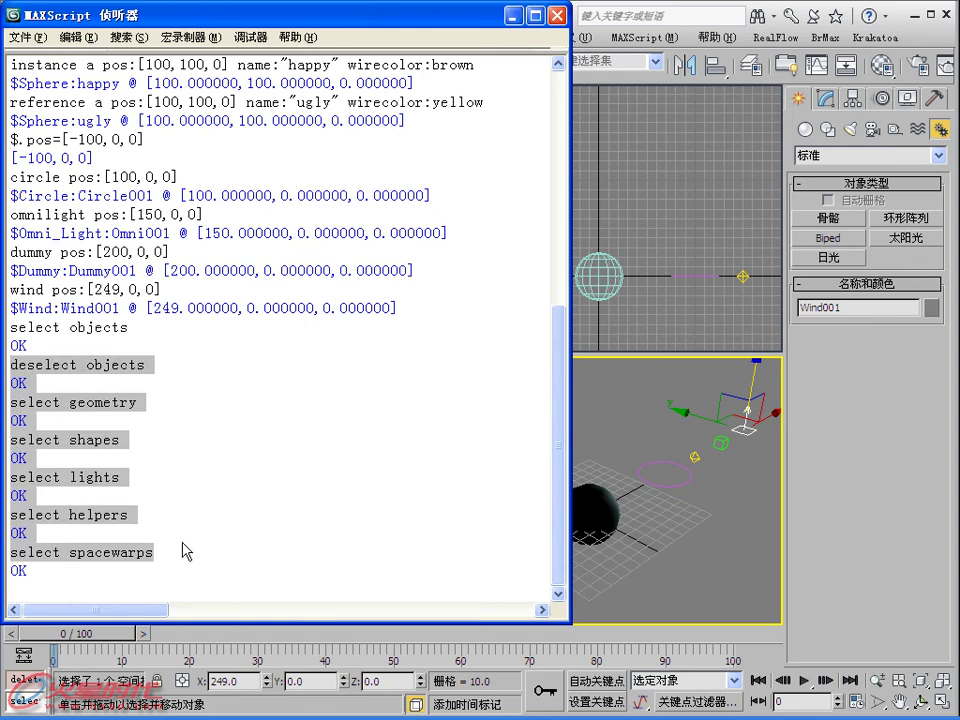
pyautogui.click(68, 587)
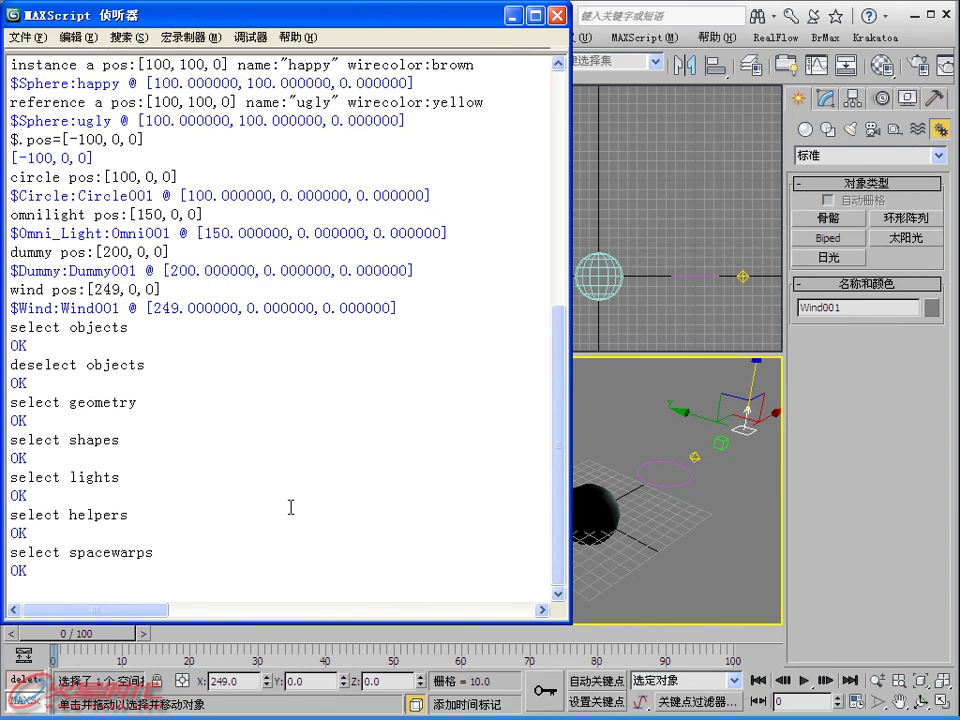
# Narrow the Listener, hide the selected wind with hide $, then run unhide $wind001
pyautogui.moveTo(569, 455); pyautogui.dragTo(391, 457)
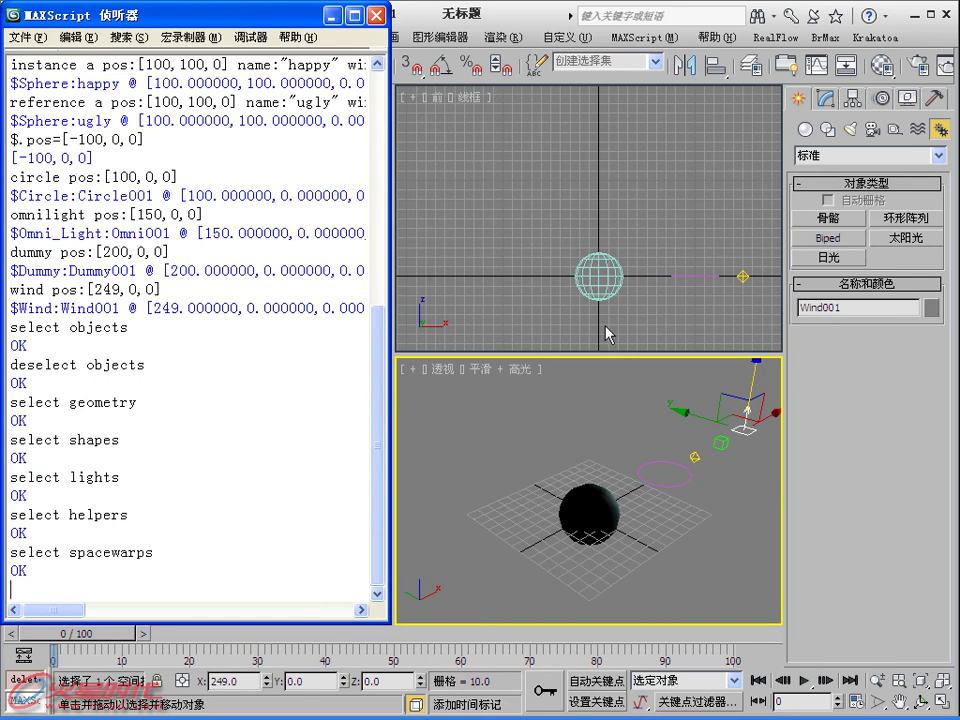
pyautogui.write('hide $')
pyautogui.press('Return')
pyautogui.write('unhide ')
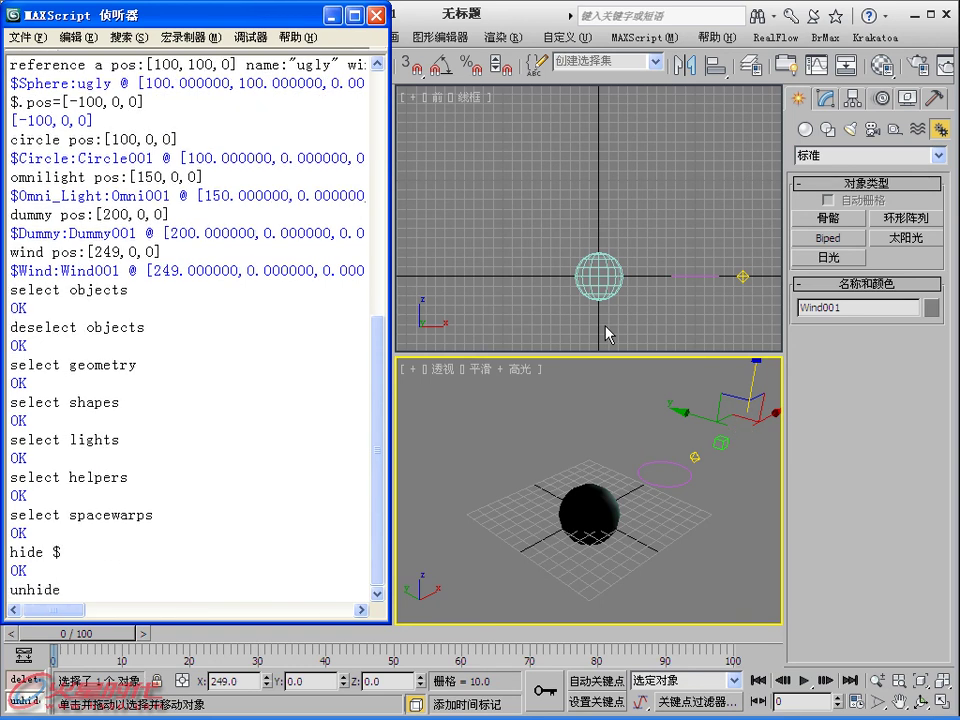
pyautogui.write('$wind')
pyautogui.write('001')
pyautogui.press('Return')
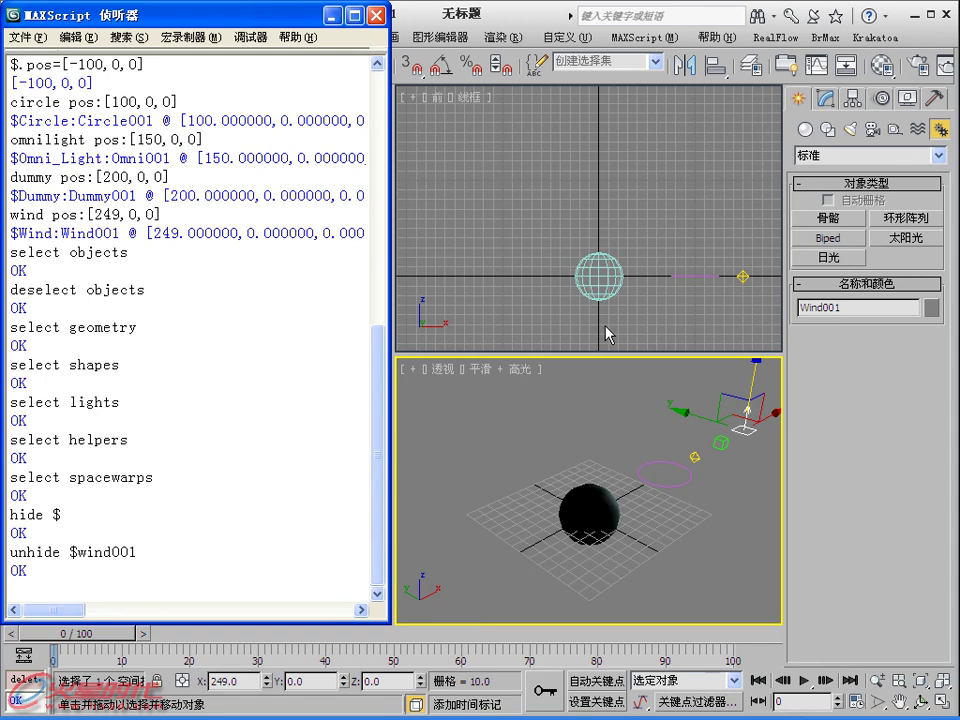
# Freeze the circle with freeze shapes, then unfreeze it with unfreeze shapes
pyautogui.write('freeze ')
pyautogui.write('shapes')
pyautogui.press('Return')
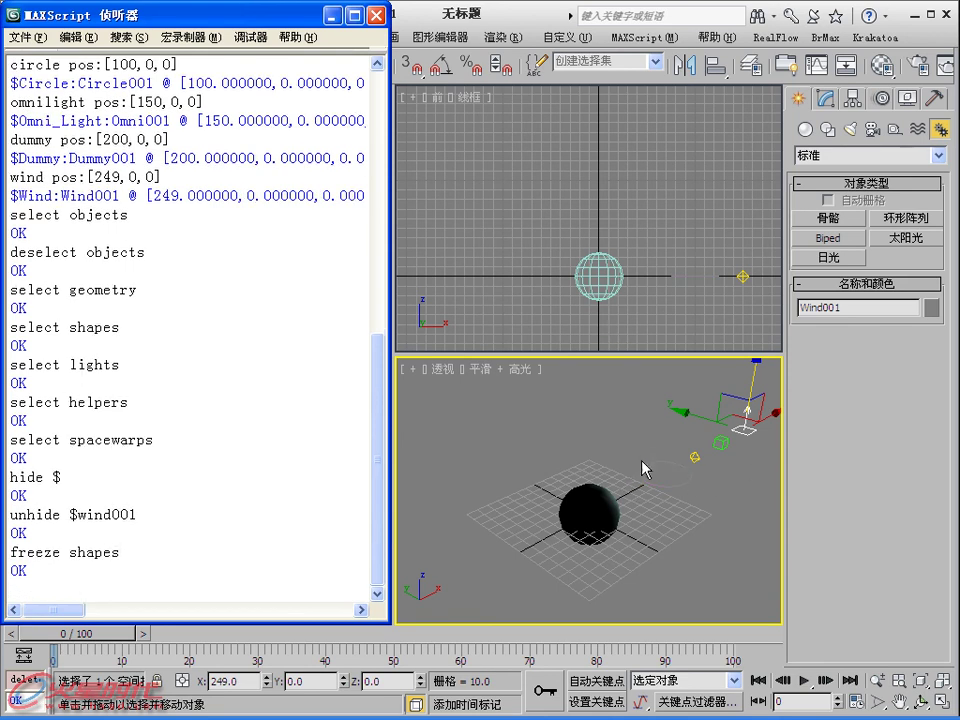
pyautogui.write('unhide')
pyautogui.press('BackSpace')
pyautogui.press('BackSpace')
pyautogui.press('BackSpace')
pyautogui.write('frez')
pyautogui.write('ze ')
pyautogui.write('shapes')
pyautogui.press('Return')
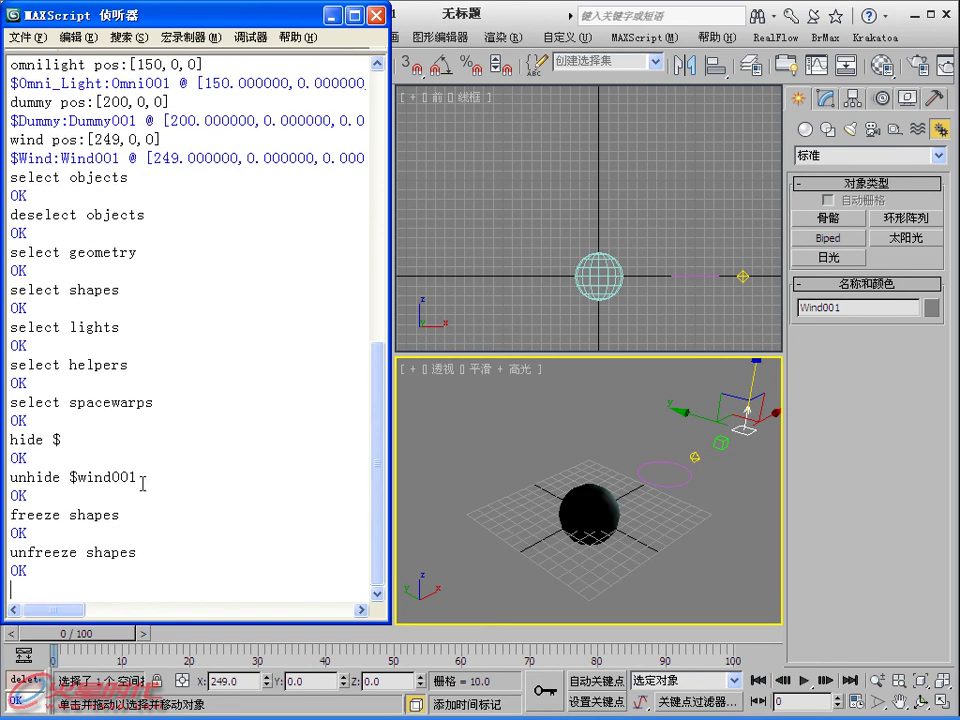
pyautogui.click(195, 492)
pyautogui.moveTo(382, 460)
pyautogui.mouseDown()
pyautogui.moveTo(375, 171)
pyautogui.moveTo(378, 492)
pyautogui.moveTo(386, 189)
pyautogui.mouseUp()
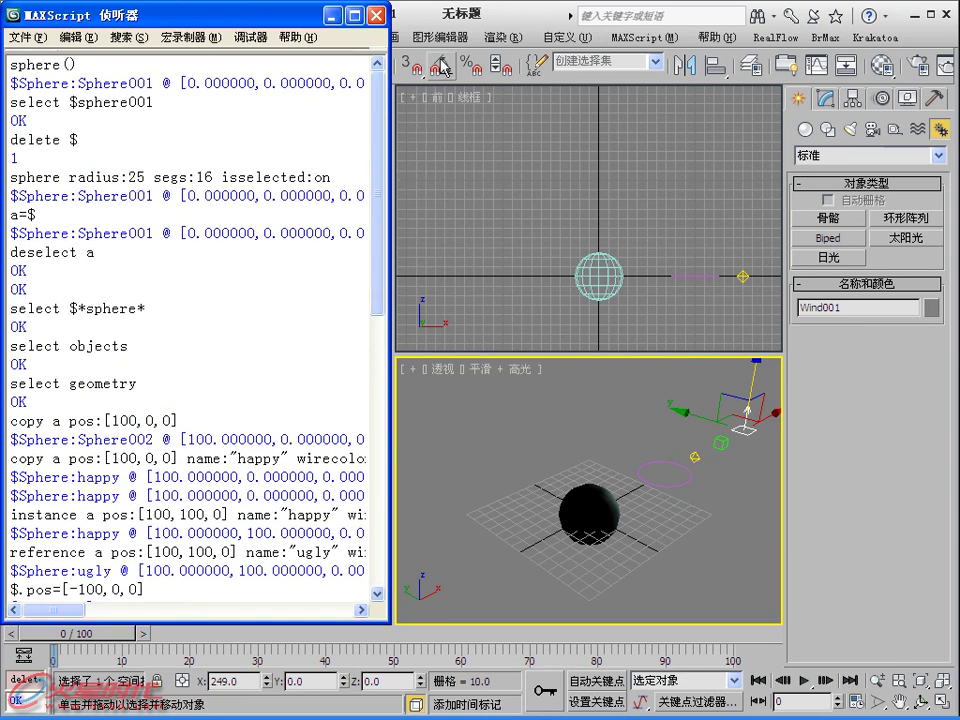
pyautogui.moveTo(383, 133)
pyautogui.mouseDown()
pyautogui.moveTo(375, 311)
pyautogui.moveTo(381, 122)
pyautogui.moveTo(385, 380)
pyautogui.moveTo(400, 404)
pyautogui.mouseUp()
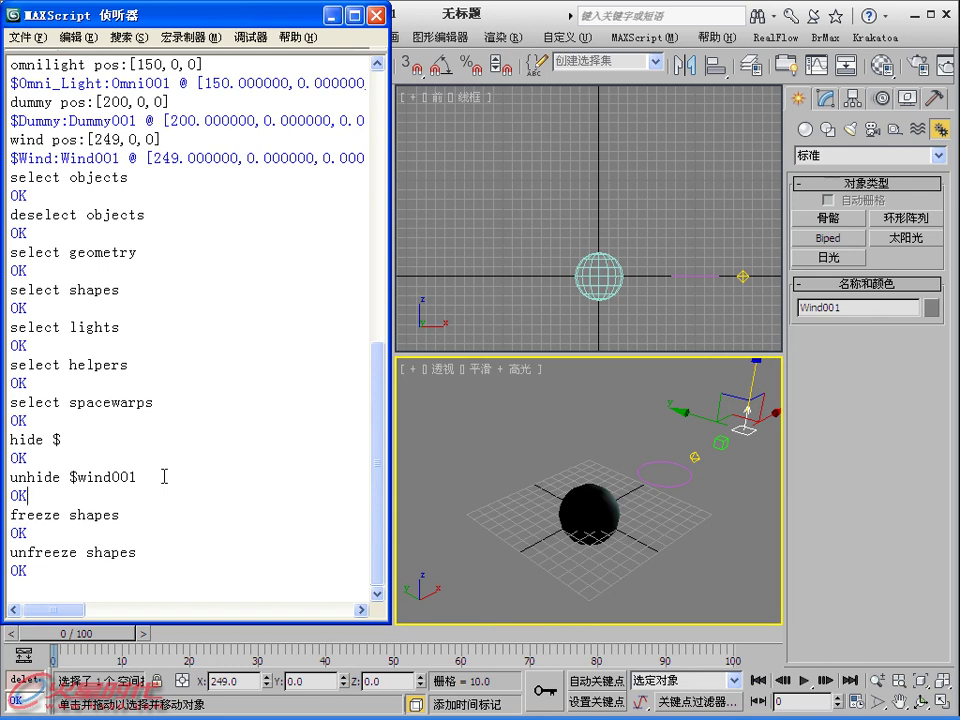
pyautogui.click(67, 585)
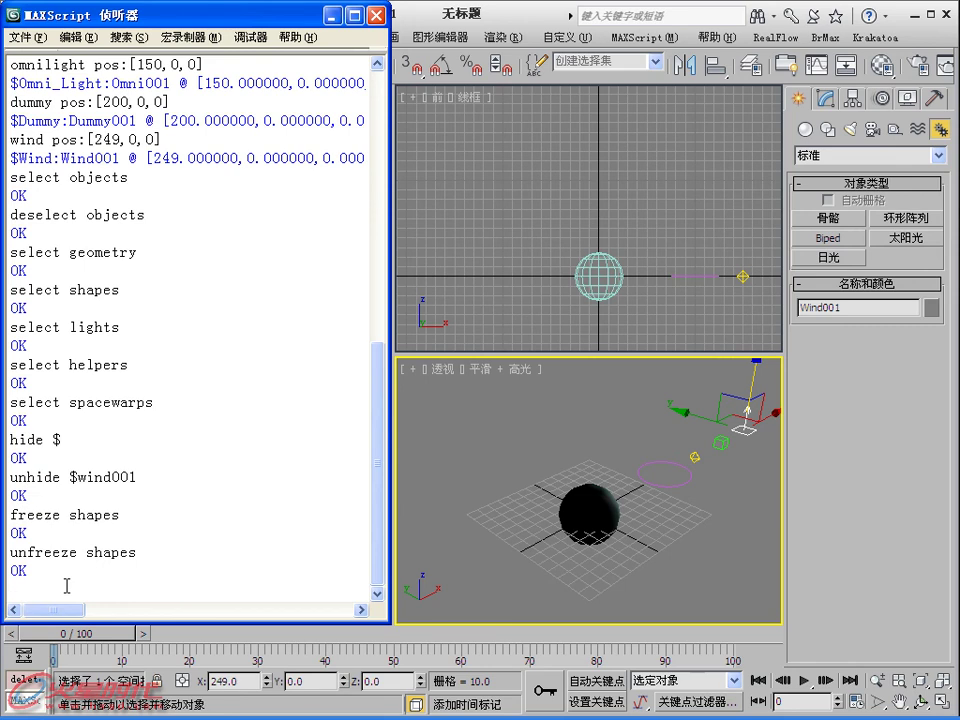